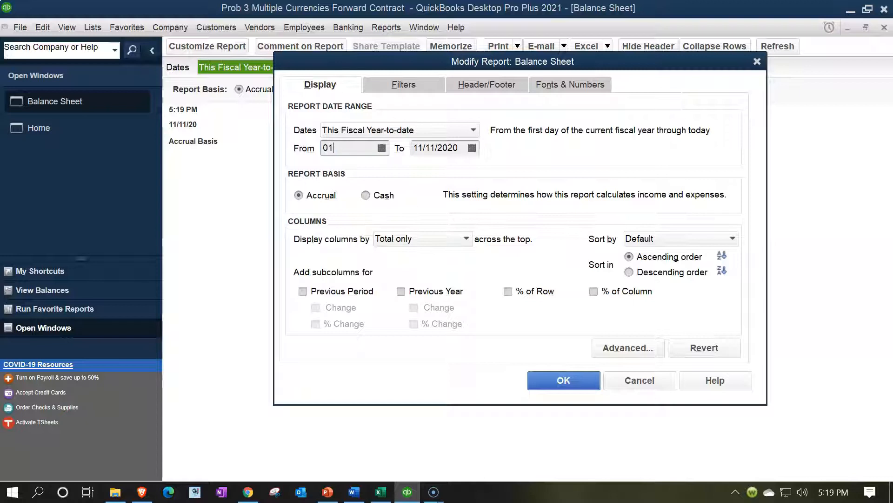
- Set the Balance Sheet report's end date to 12/31/2021 and apply the modified date range
key(Tab)
text(12/31/2021)
key(Tab)
click(563, 391)
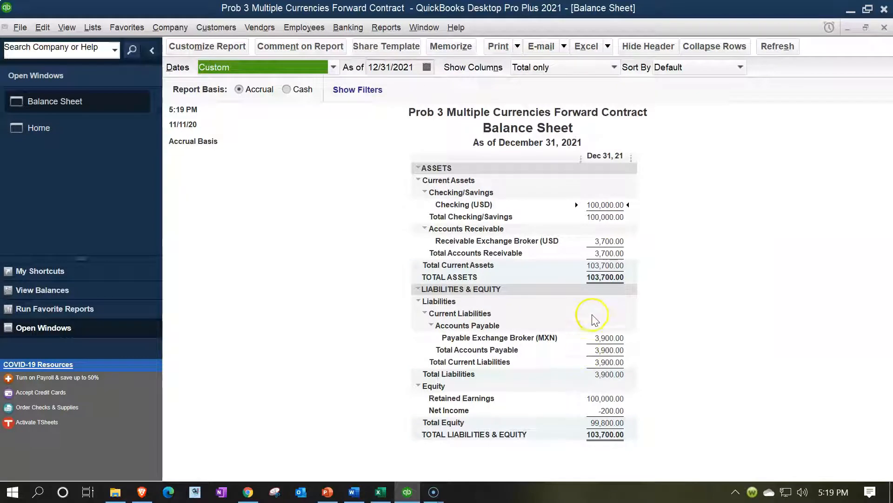
- Check the receivable balance, open the transactions behind the Payable Exchange Broker (MXN) balance for review, and return to the Balance Sheet
double_click(608, 243)
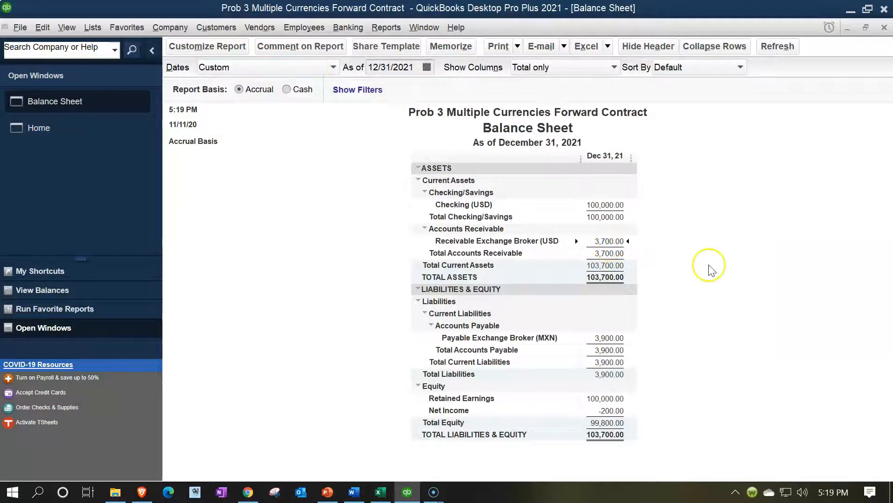
click(624, 338)
double_click(609, 336)
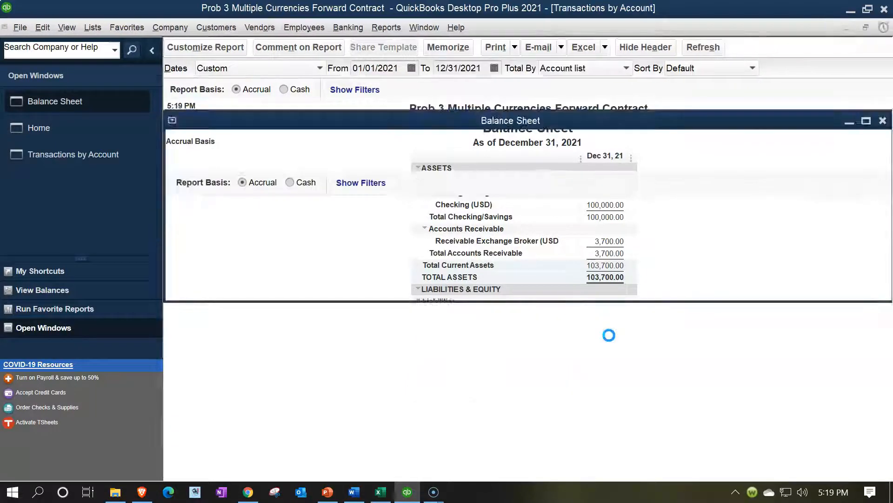
double_click(690, 181)
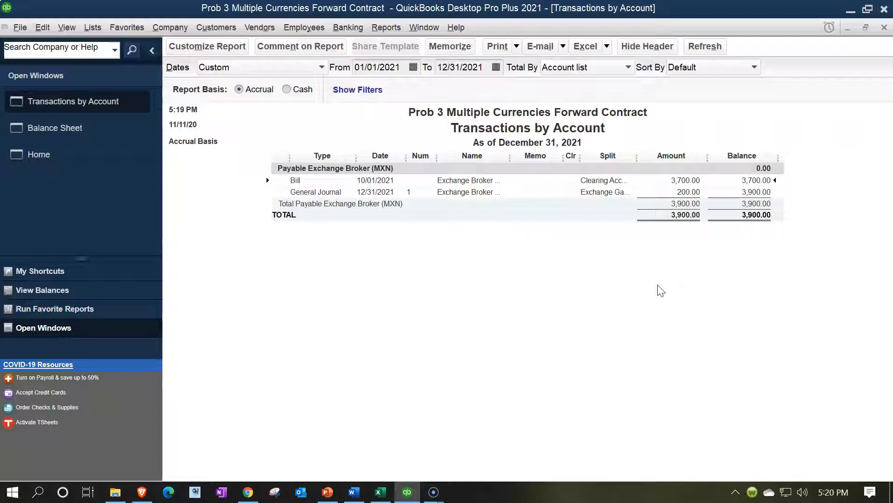
click(674, 189)
click(757, 216)
click(884, 29)
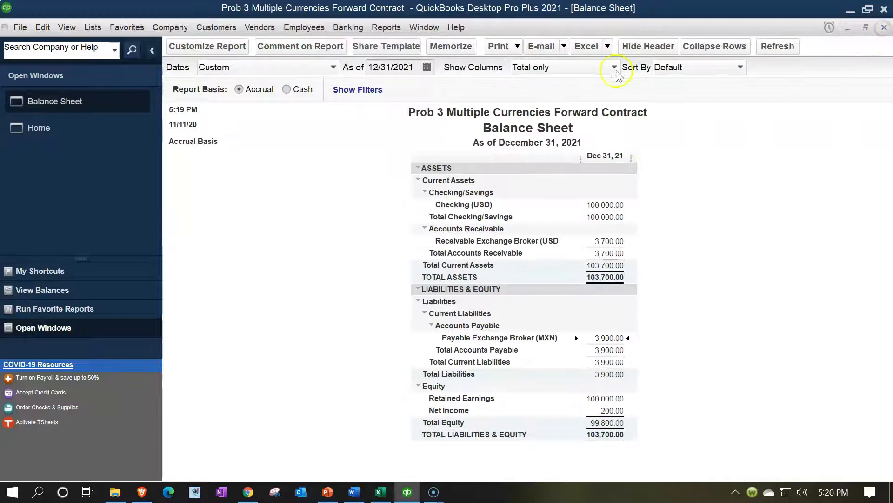
- Run a Profit & Loss Standard report for 01/01/2021 through 12/31/2021 and check the Exchange Gain or Loss line
click(385, 28)
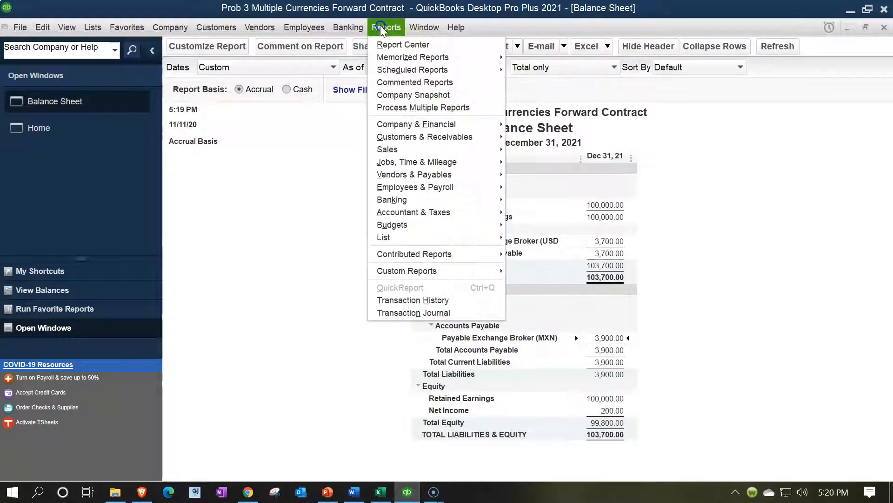
mouse_move(442, 125)
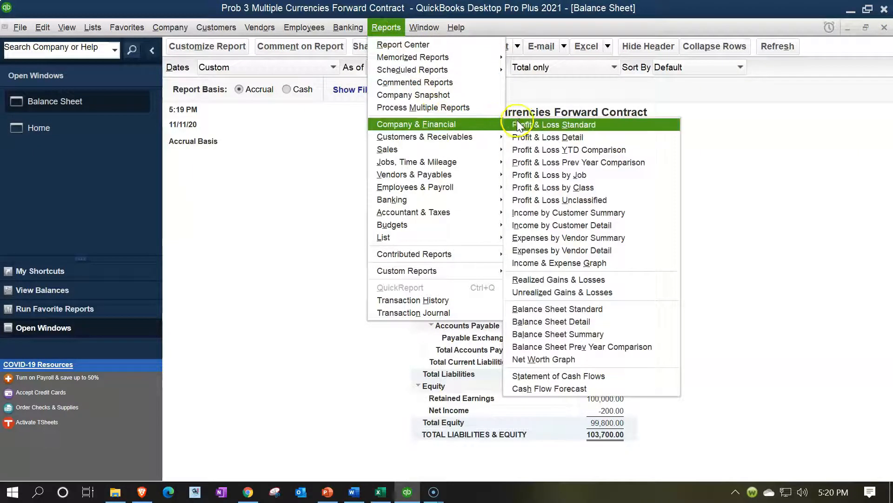
click(518, 119)
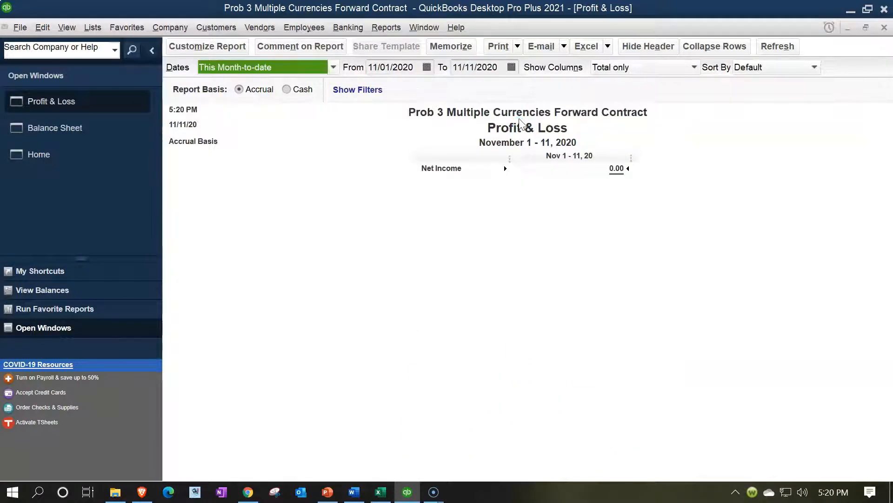
key(Tab)
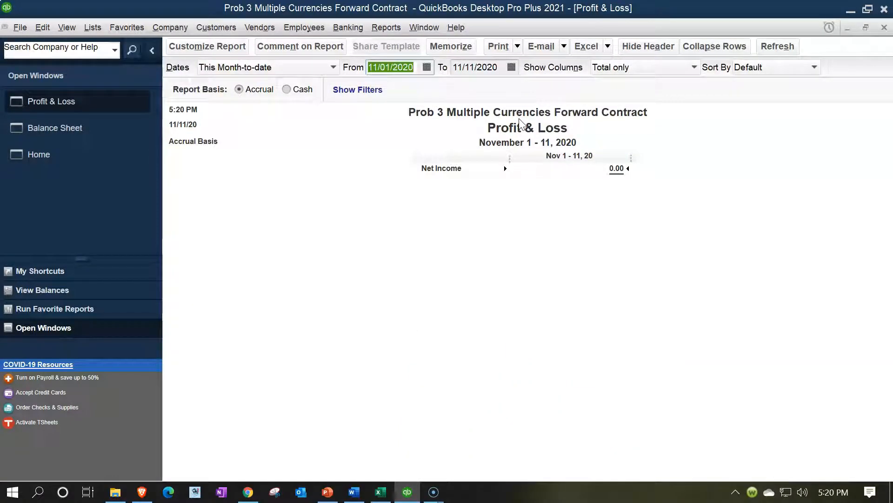
text(010121)
key(Tab)
text(12)
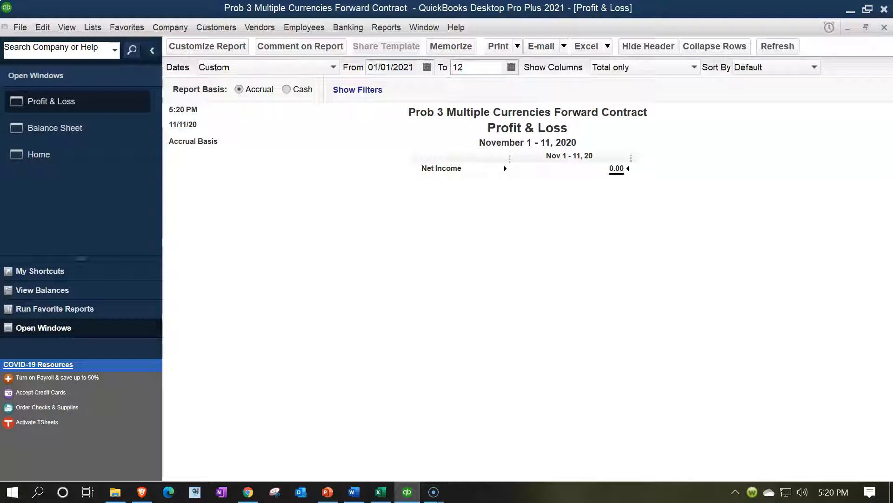
text(/31/2021)
key(Tab)
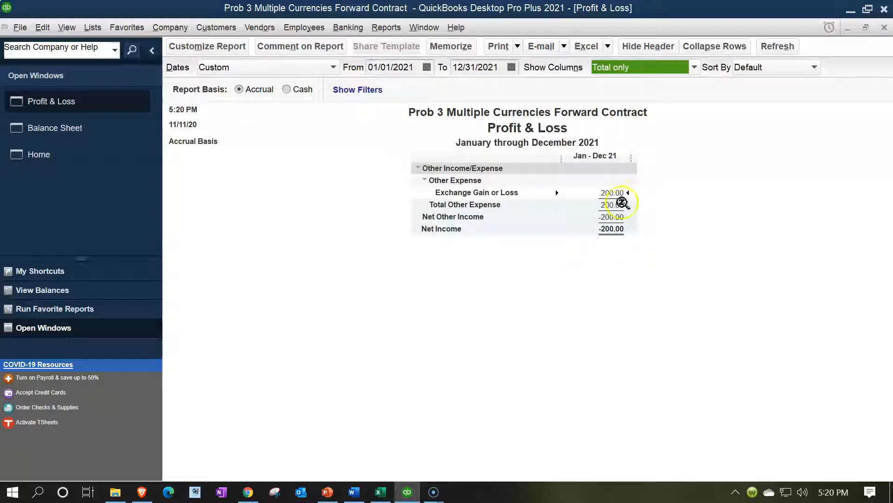
click(614, 191)
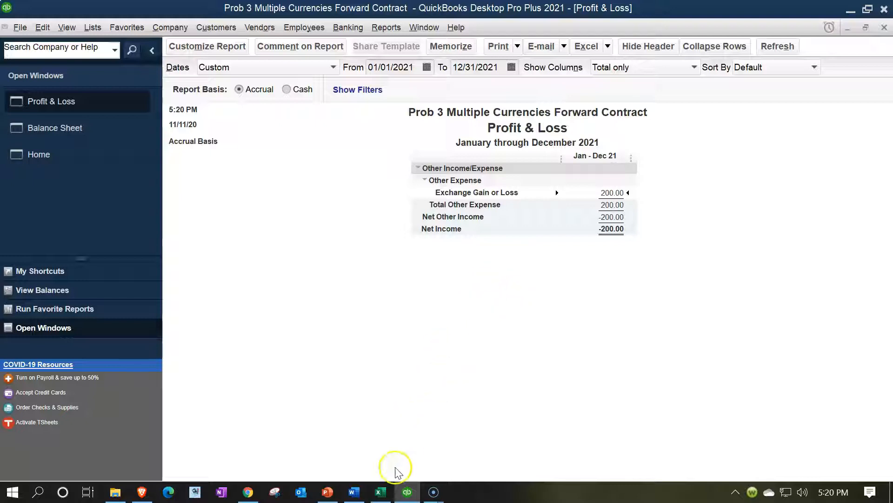
- Switch to the Excel Practice worksheet and look over the Year 2 journal entry area and trial balance
click(382, 491)
click(426, 315)
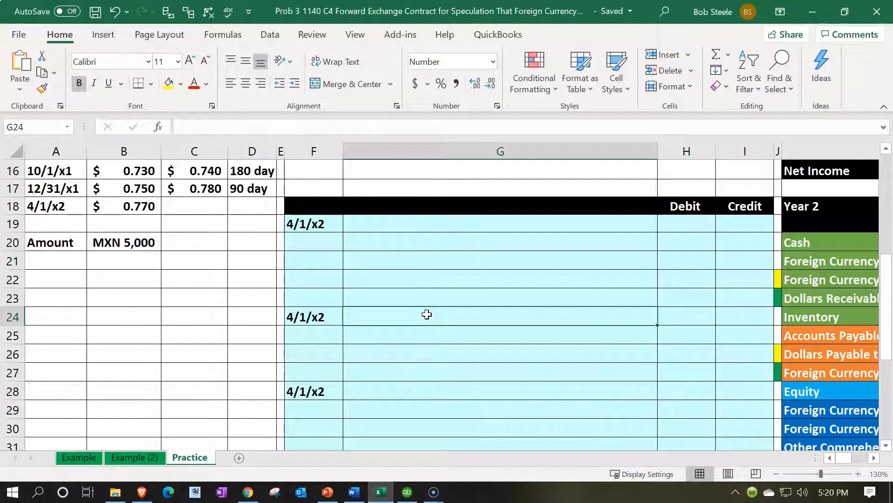
scroll(427, 314, up, 3)
scroll(516, 319, down, 2)
click(596, 322)
key(Right)
key(Right)
key(Right)
key(Right)
key(Right)
key(Right)
key(Right)
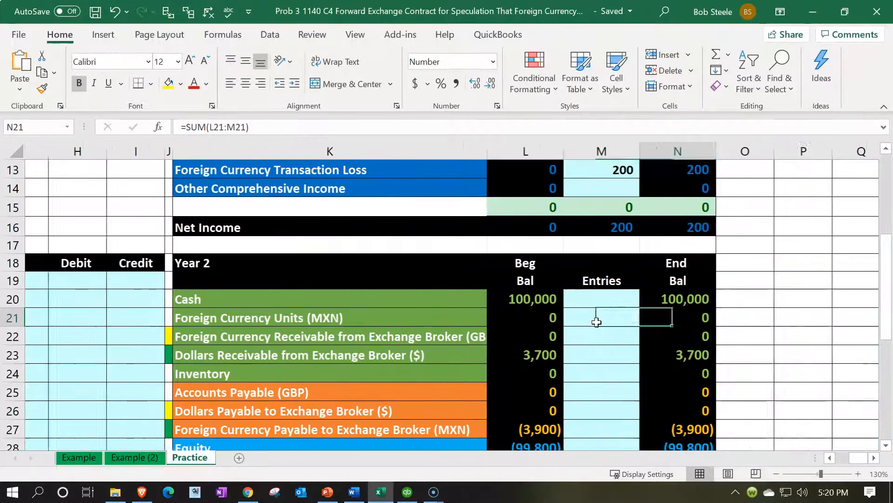
- Review the Year 1 journal entries for the exchange broker receivable and payable and the foreign currency transaction loss
scroll(596, 322, up, 4)
click(271, 209)
key(Left)
key(Left)
key(Left)
key(Left)
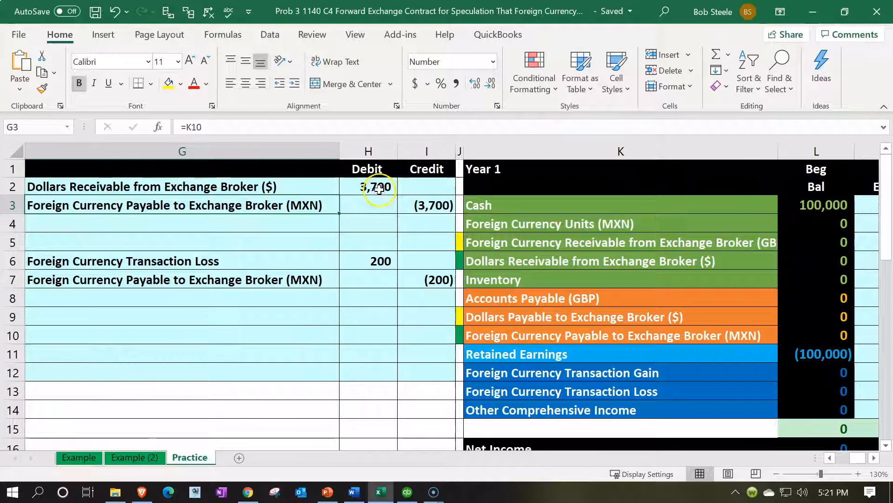
click(379, 188)
key(Down)
key(Right)
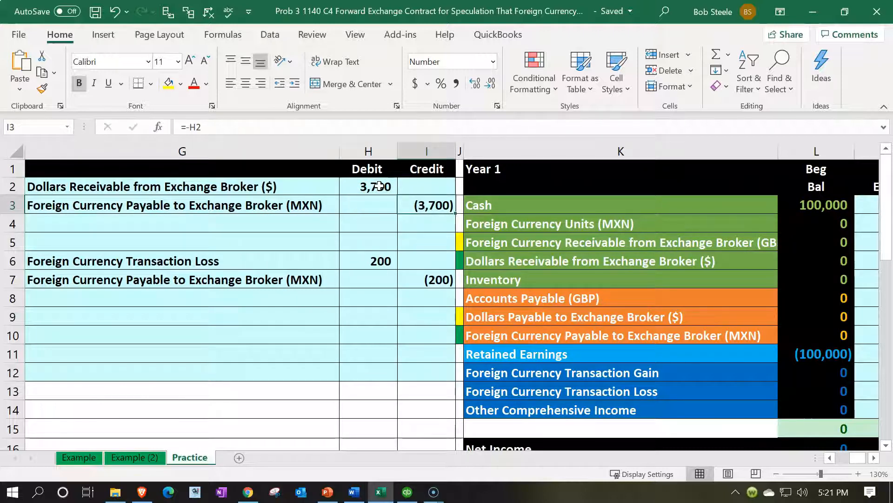
key(Down)
key(Down)
key(Down)
key(Left)
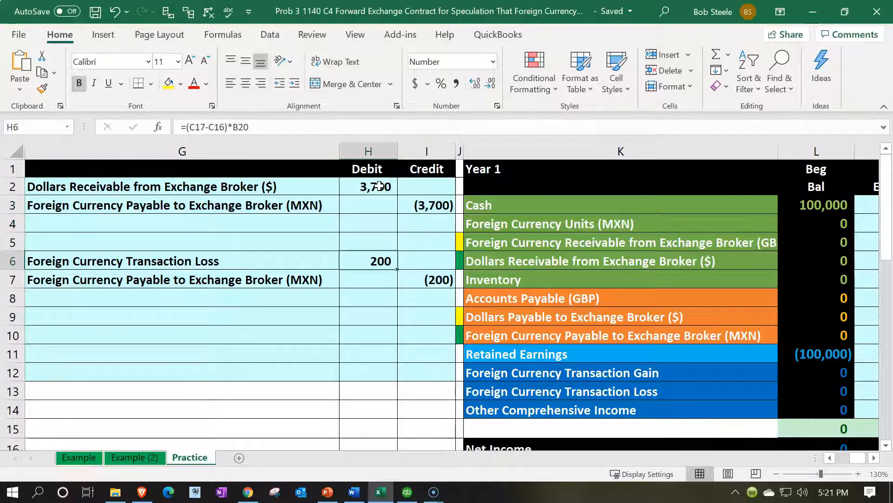
- Examine the Year 1 trial balance's ending balances, including the Foreign Currency Transaction Loss row
key(Right)
key(Right)
key(Right)
key(Right)
key(Right)
key(Right)
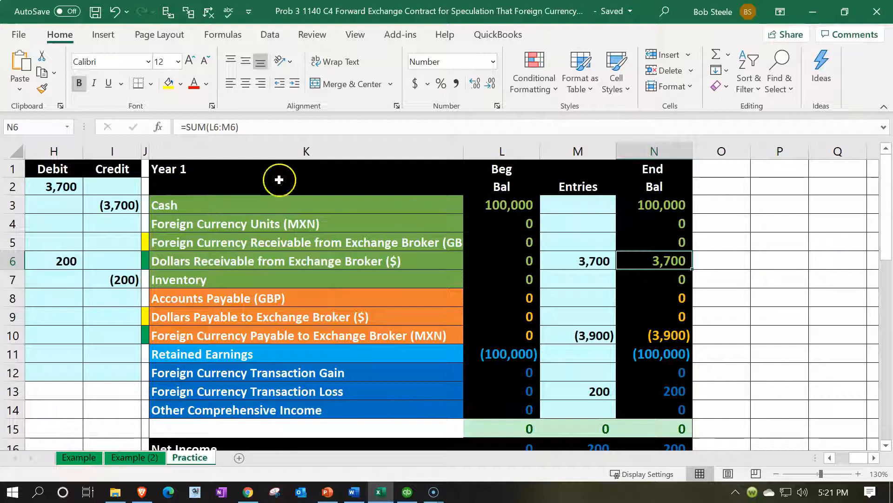
click(245, 173)
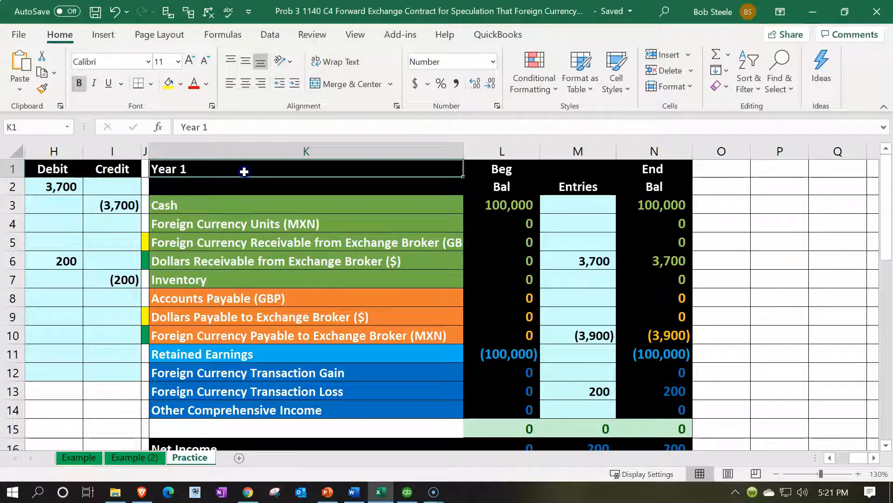
click(672, 394)
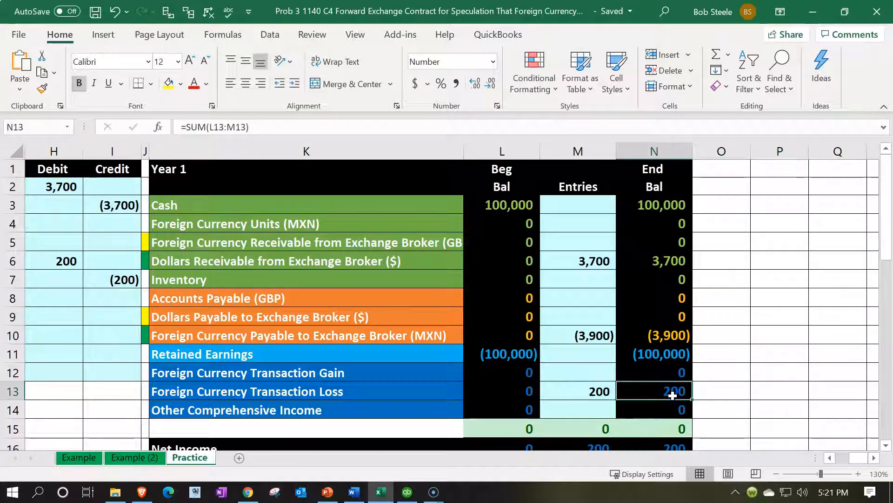
drag(660, 207, 652, 407)
scroll(375, 375, down, 4)
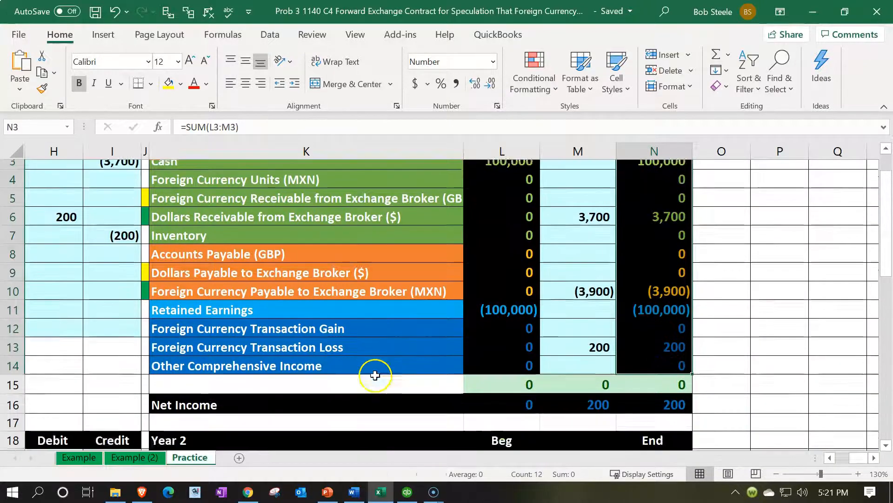
- Compare the Year 2 beginning balances with the Year 1 ending balances, checking how retained earnings and income accounts roll into Equity
click(470, 319)
scroll(479, 309, down, 1)
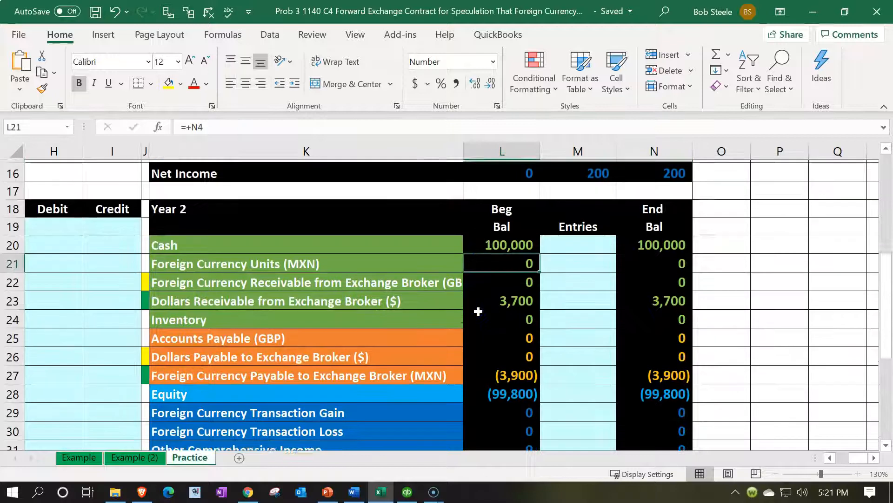
drag(509, 239, 512, 391)
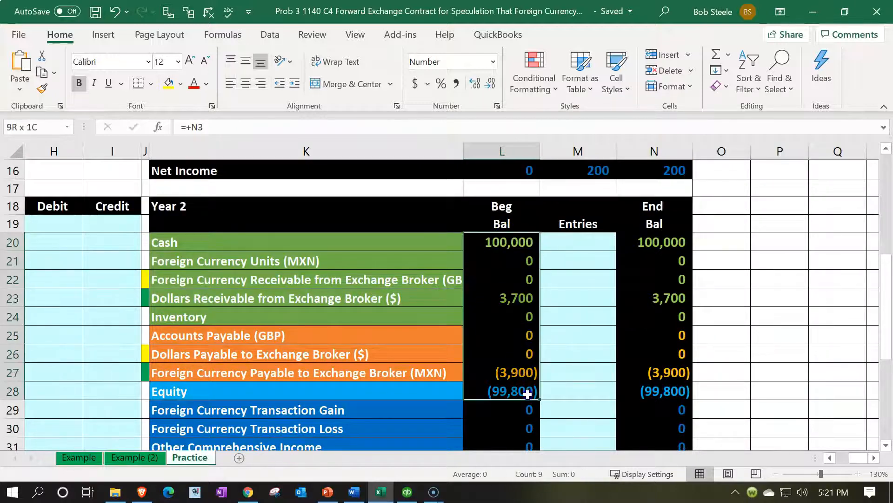
scroll(497, 348, down, 2)
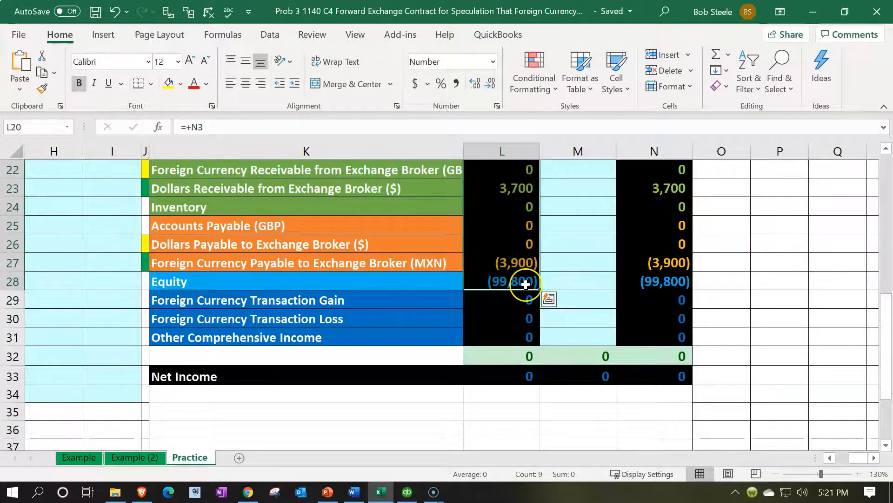
scroll(526, 284, up, 4)
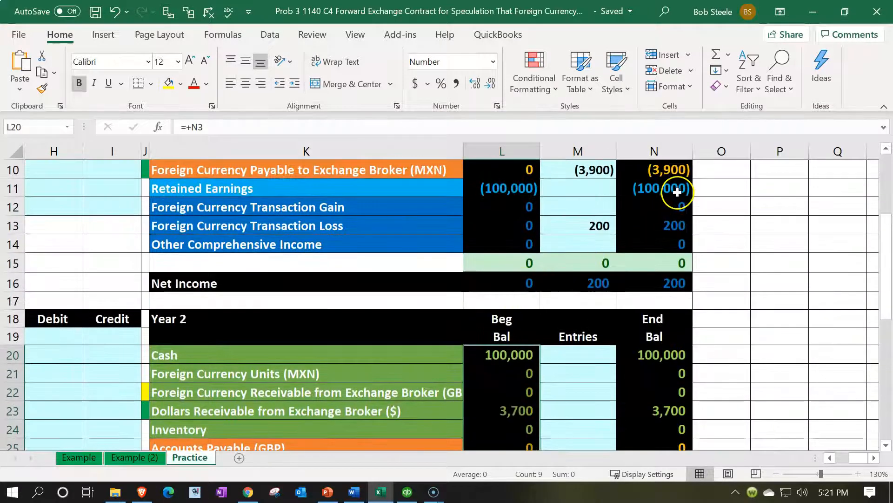
drag(678, 190, 675, 240)
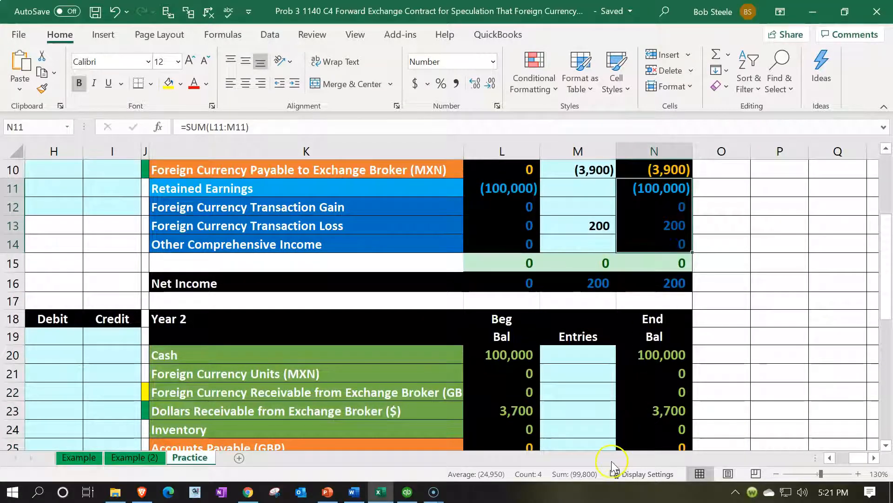
click(577, 415)
scroll(576, 414, down, 3)
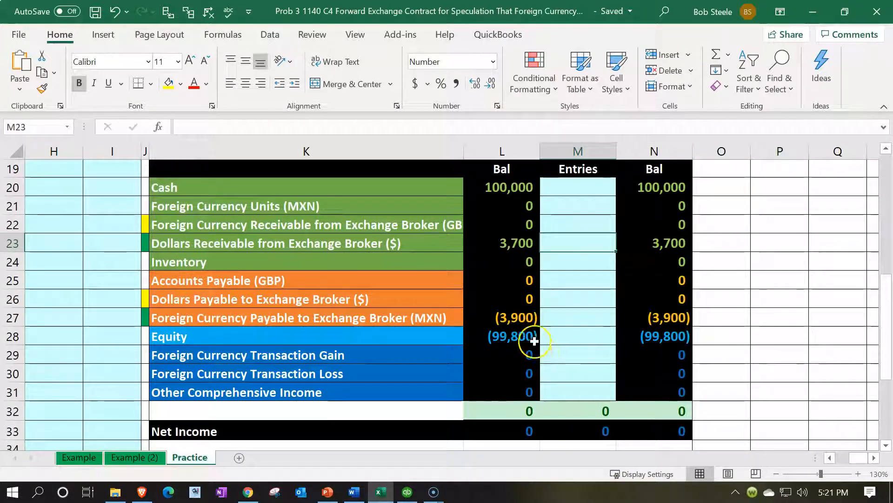
click(520, 329)
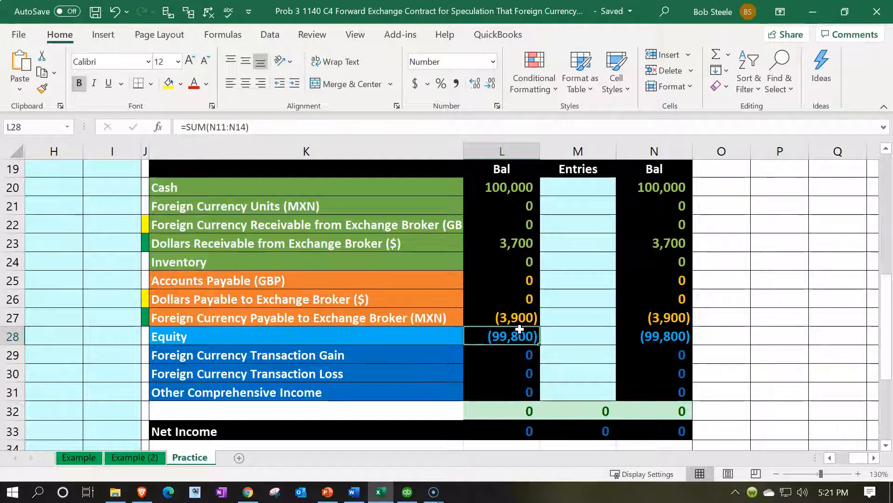
- Return to the exchange rate table and the blank 4/1/x2 journal entry area on the Practice worksheet
key(Left)
key(Left)
key(Left)
key(Left)
key(Left)
key(Left)
key(Left)
key(Left)
key(Left)
key(Left)
key(Left)
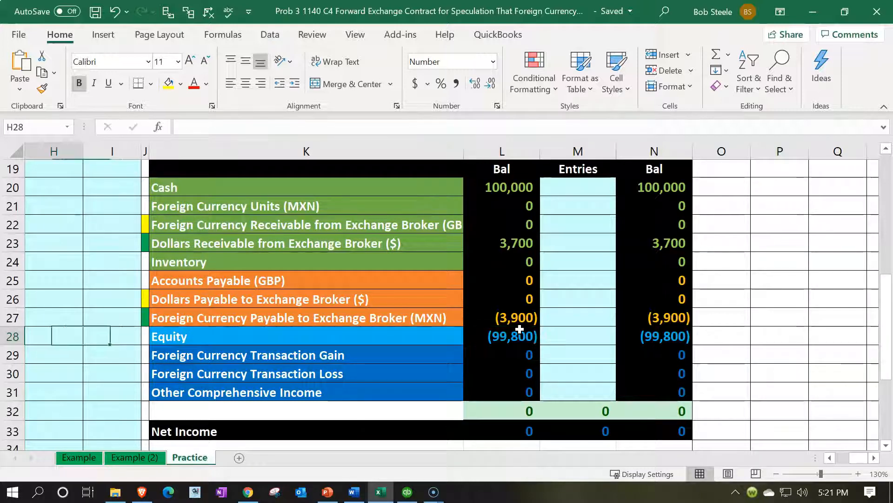
scroll(519, 329, up, 2)
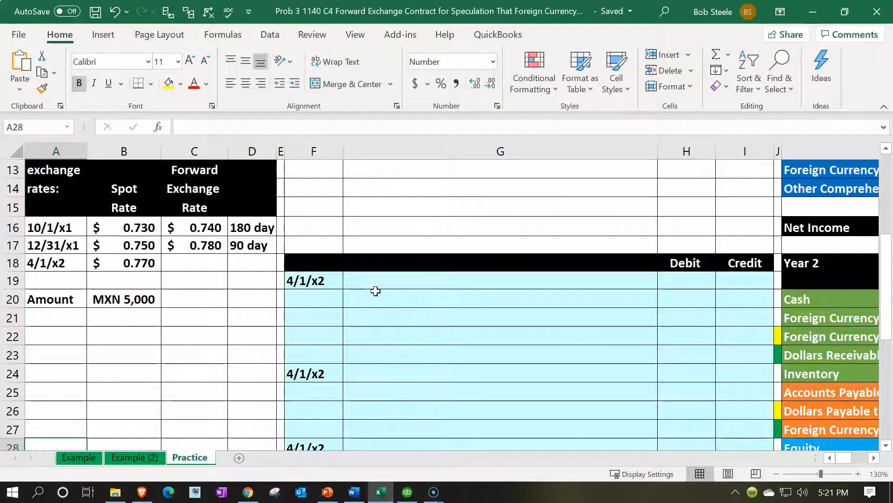
click(594, 394)
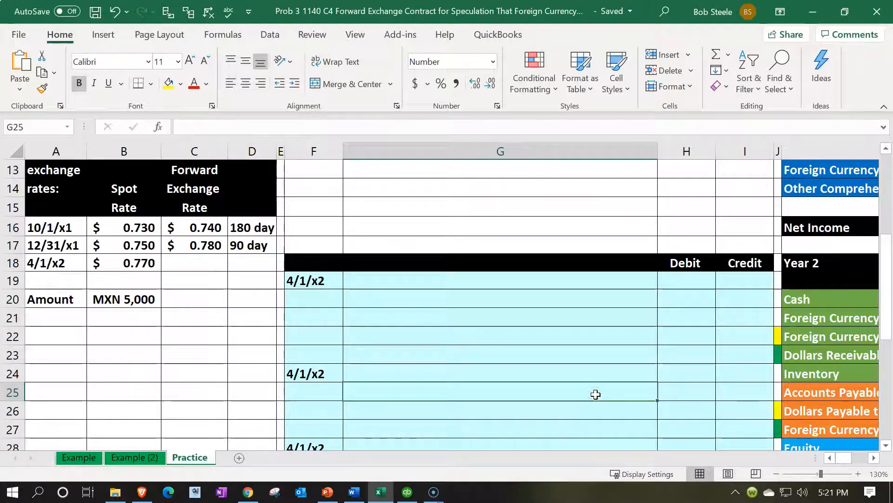
- Examine the Year 2 broker receivable and foreign currency payable rows, and go back to the first 4/1/x2 journal entry
key(Right)
key(Right)
key(Right)
key(Right)
key(Right)
key(Right)
key(Up)
key(Up)
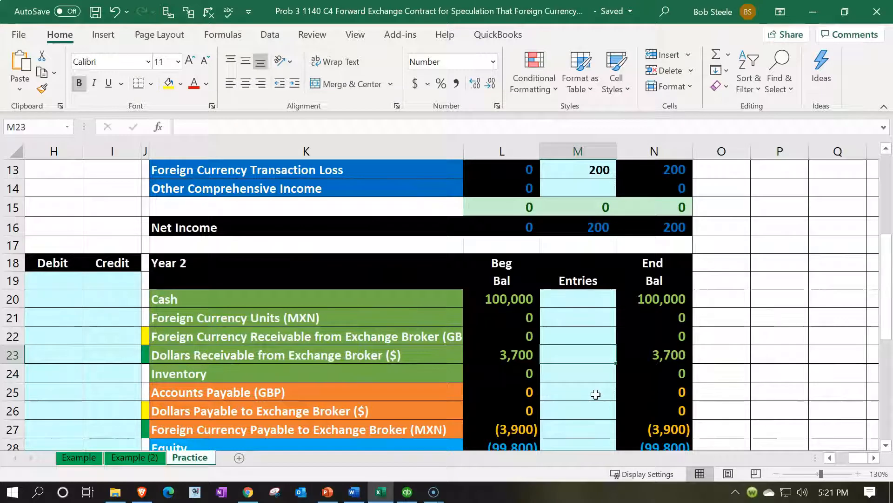
key(Up)
key(Down)
key(Down)
key(Down)
key(Down)
key(Down)
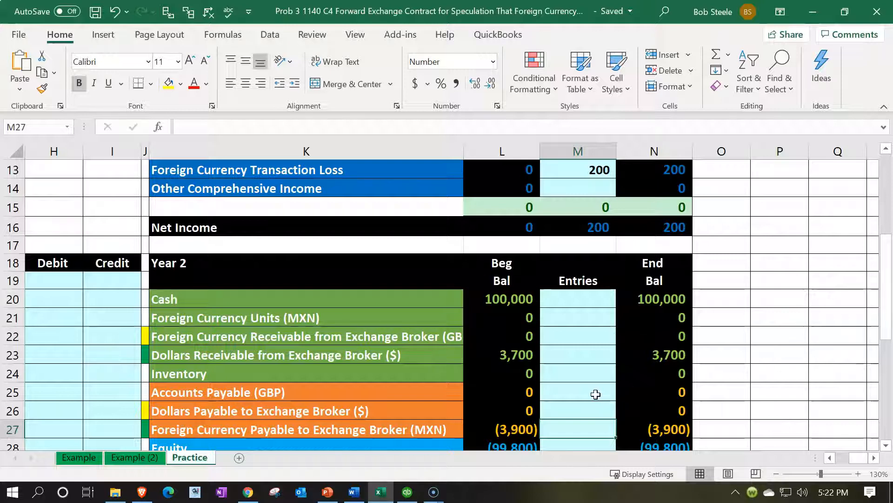
key(Left)
key(Left)
key(Left)
key(Left)
key(Left)
key(Left)
key(Left)
key(Left)
key(Left)
key(Left)
key(Left)
key(Left)
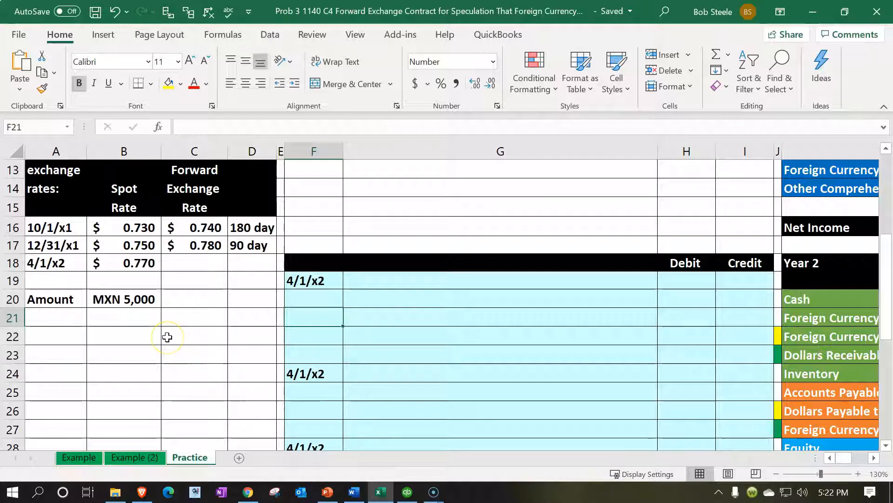
- Open Calculator, keep it on top of the worksheet, and multiply 5,000 by the 4/1/x2 spot rate of 0.770
key(XF86Calculator)
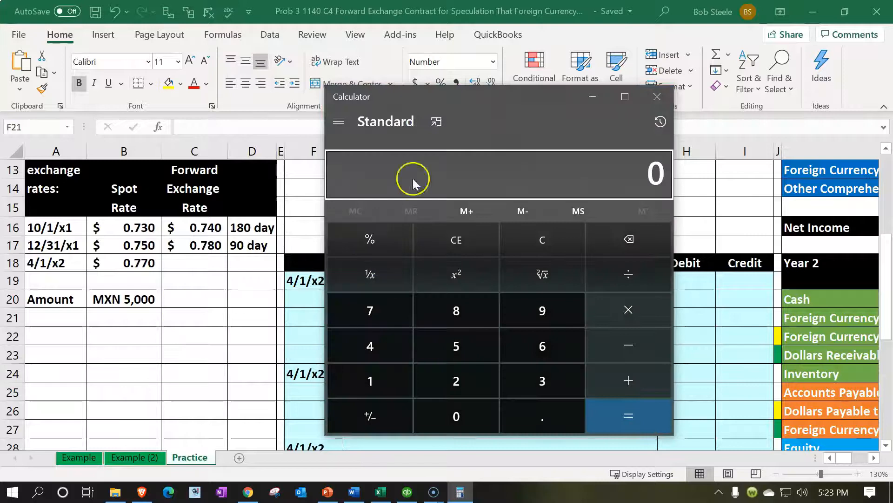
click(435, 119)
drag(791, 24, 444, 179)
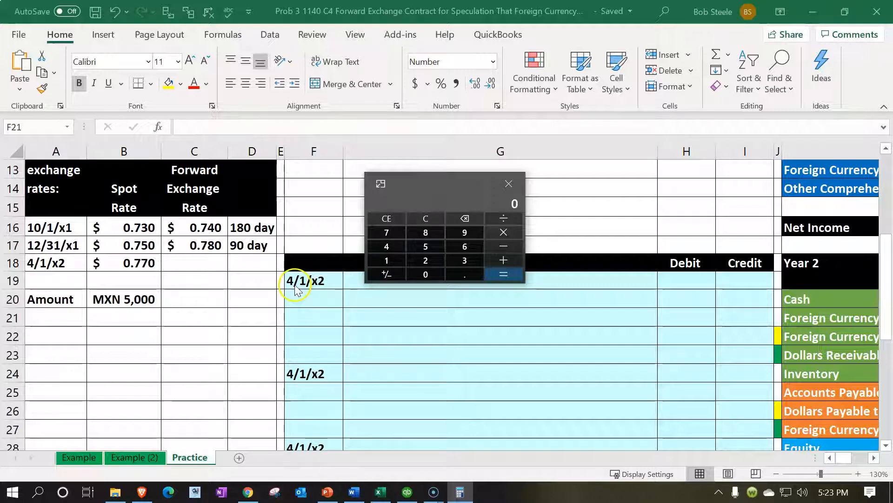
text(5000)
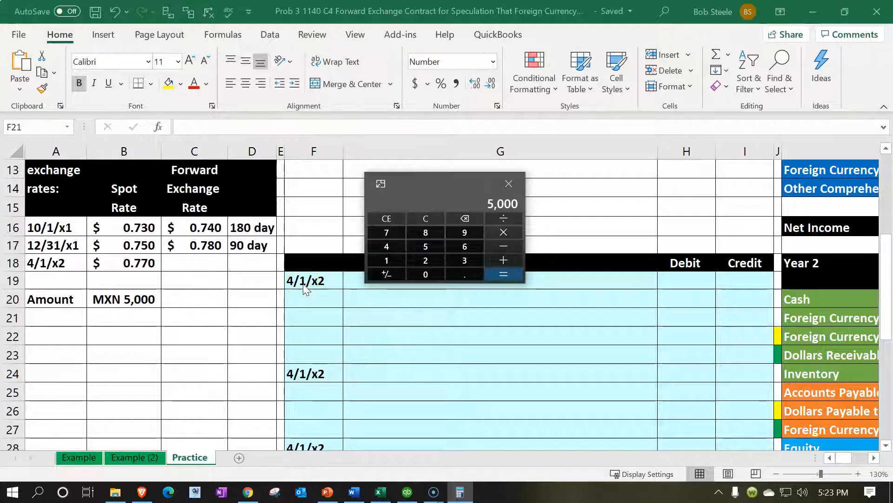
key(Return)
click(434, 230)
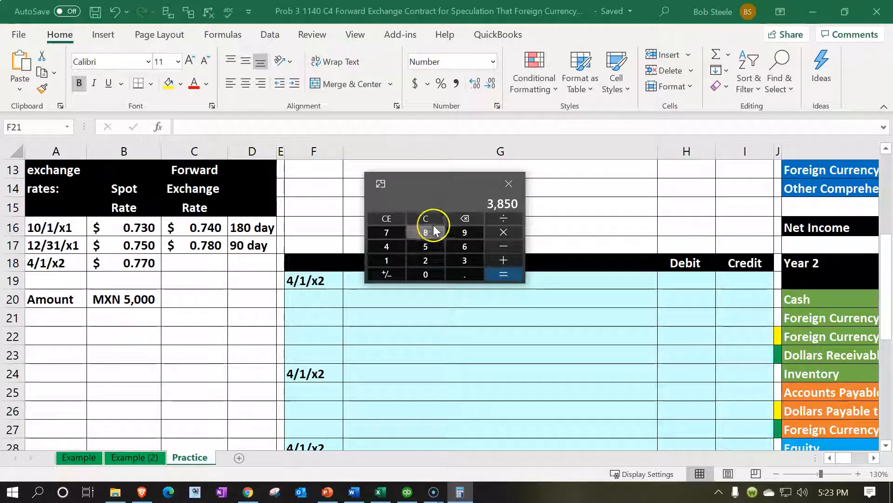
- Subtract the Year 2 foreign currency payable balance of 3,900 from the calculated amount, and move the calculator off the worksheet
click(652, 336)
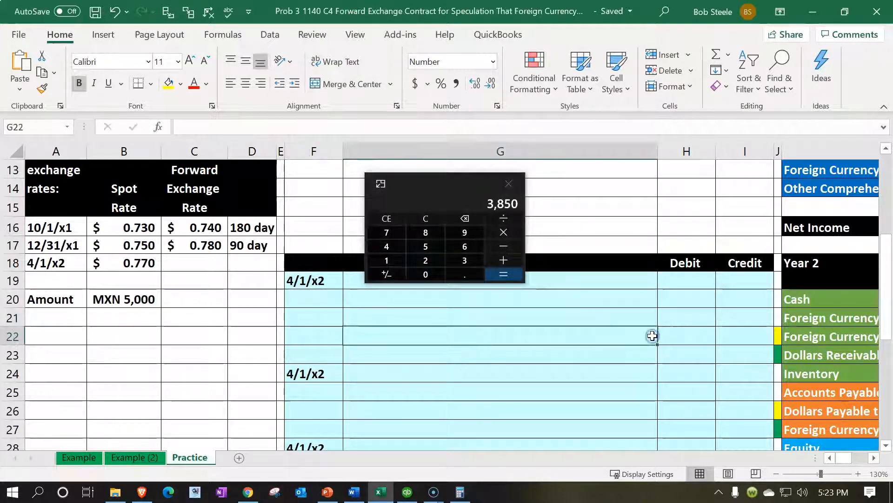
key(Right)
key(Right)
key(Right)
key(Right)
key(Right)
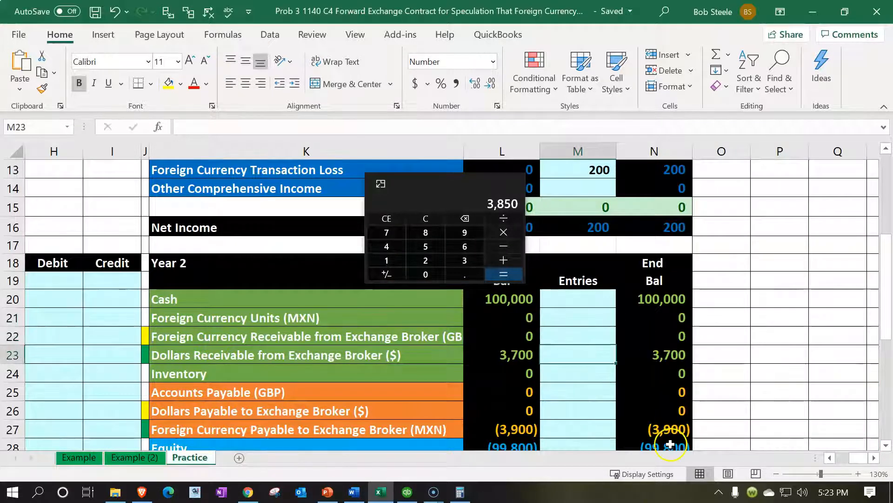
click(669, 431)
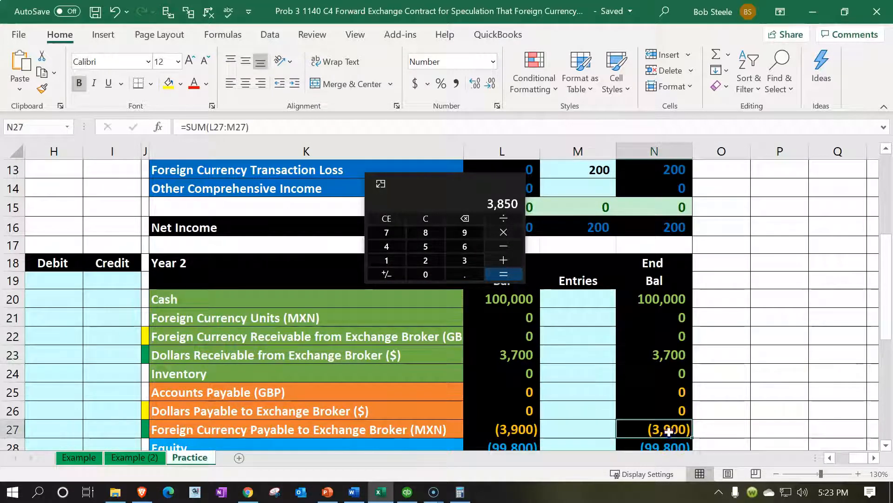
click(505, 245)
text(3900)
key(Return)
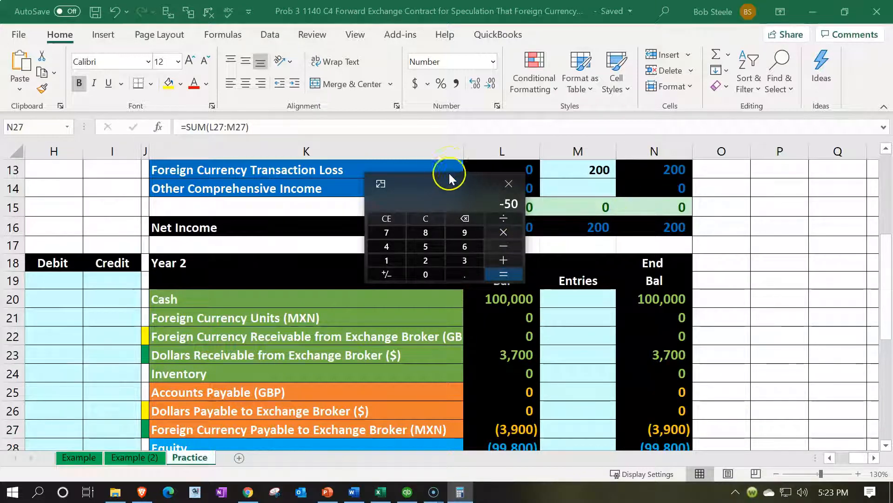
drag(436, 184, 892, 70)
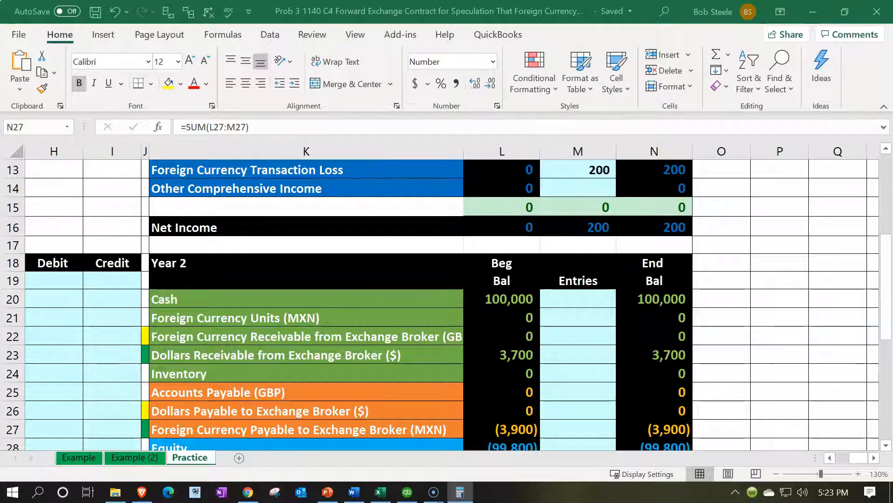
- Link the first 4/1/x2 journal entry line in G19 to the Foreign Currency Payable to Exchange Broker (MXN) account name in K27
click(331, 372)
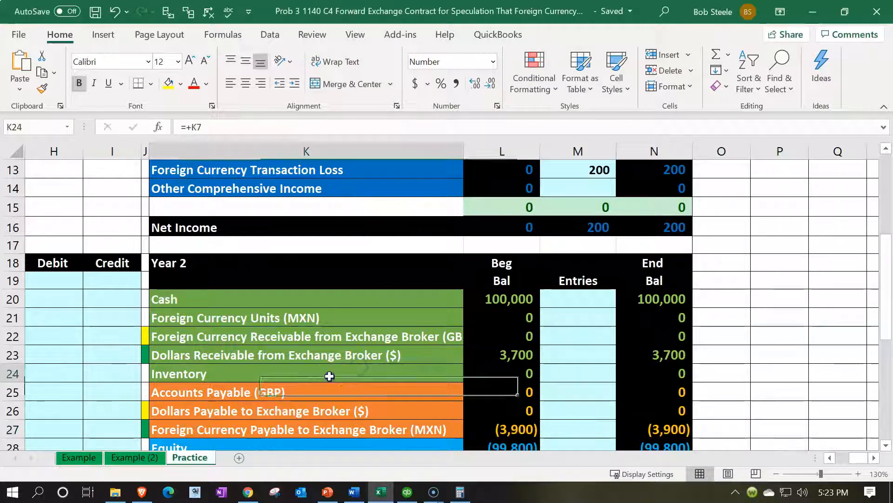
key(Left)
key(Left)
key(Left)
key(Left)
key(Left)
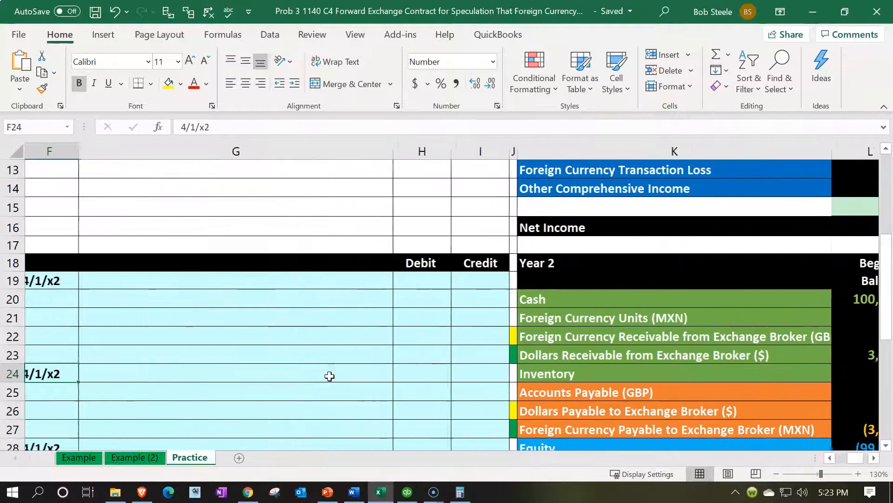
key(Right)
key(Up)
key(Up)
key(Up)
key(Up)
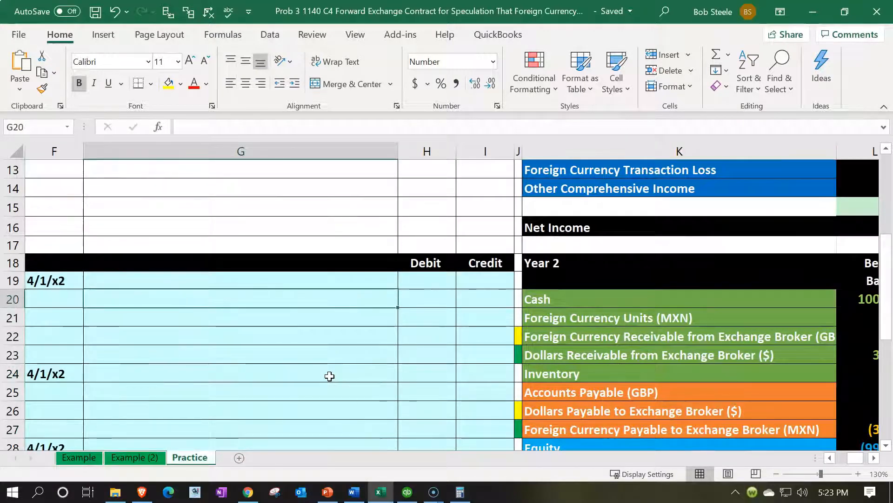
click(239, 279)
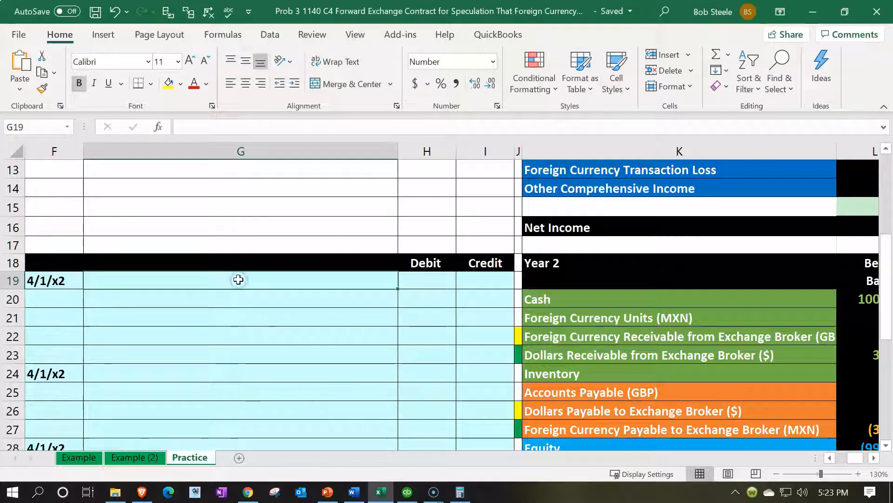
text(=)
key(Down)
key(Down)
key(Down)
key(Down)
key(Down)
key(Down)
key(Right)
key(Right)
key(Right)
key(Right)
key(Down)
key(Down)
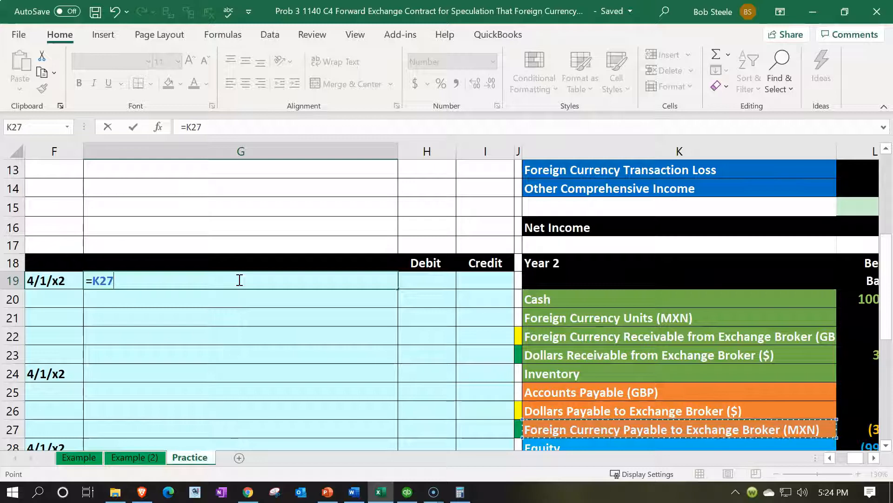
key(Return)
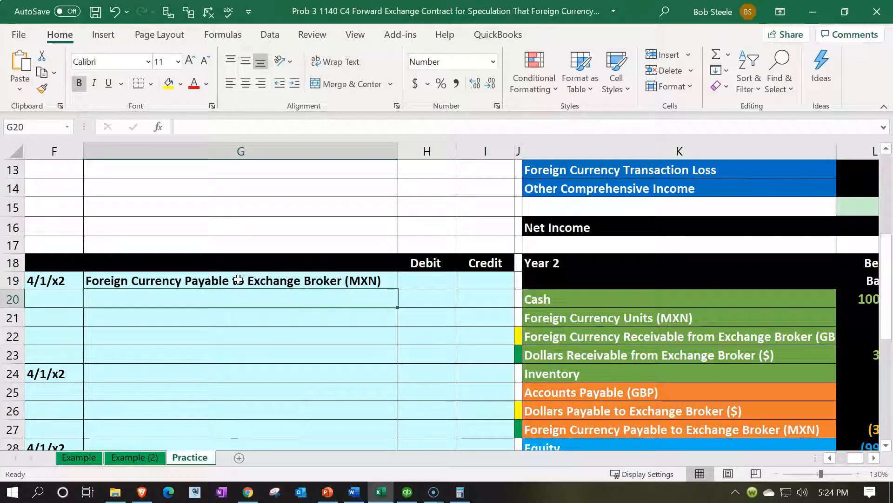
- Link the second entry line in G20 to the Year 2 Foreign Currency Transaction Gain account name
text(=)
key(Down)
key(Down)
key(Down)
key(Down)
key(Down)
key(Down)
key(Down)
key(Down)
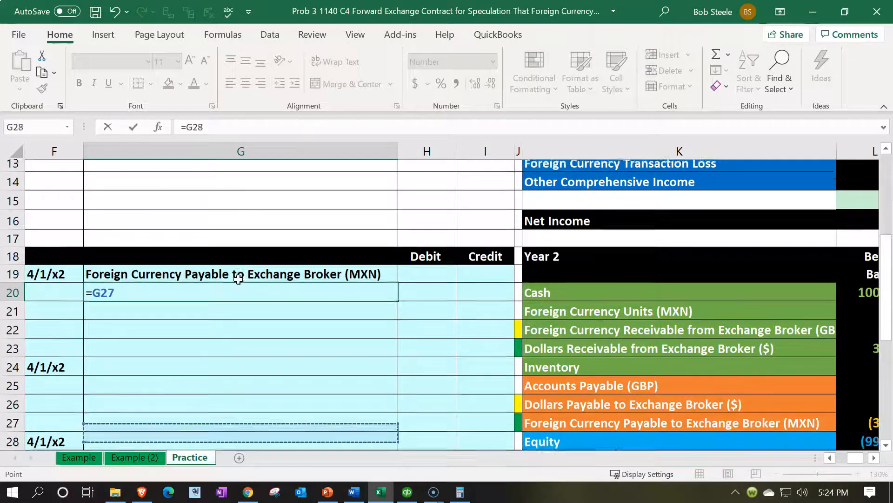
key(Down)
key(Down)
key(Down)
key(Down)
key(Down)
key(Right)
key(Right)
key(Right)
key(Right)
key(Up)
key(Up)
key(Up)
key(Up)
key(Return)
- Compare the 12/31/x1 90-day forward rate with the 4/1/x2 spot rate in the exchange rate table
key(Up)
key(Up)
key(Up)
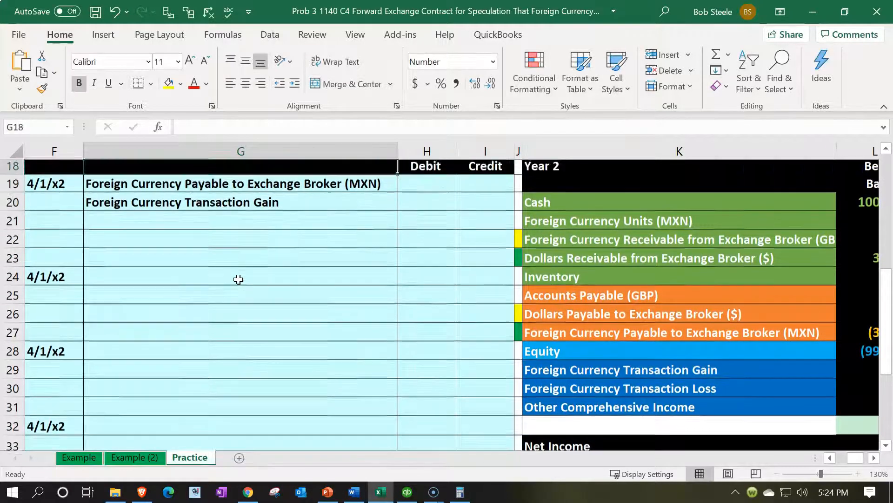
key(Up)
key(Up)
key(Left)
key(Left)
key(Left)
key(Left)
key(Left)
key(Left)
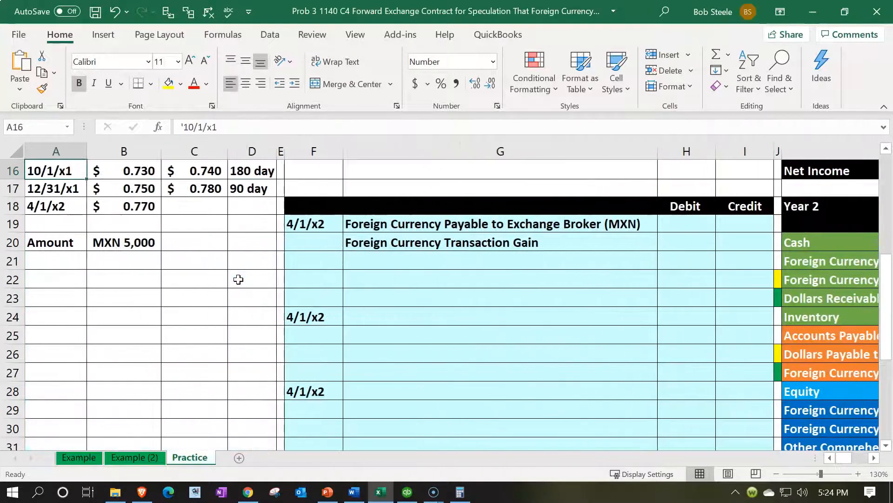
scroll(238, 279, up, 1)
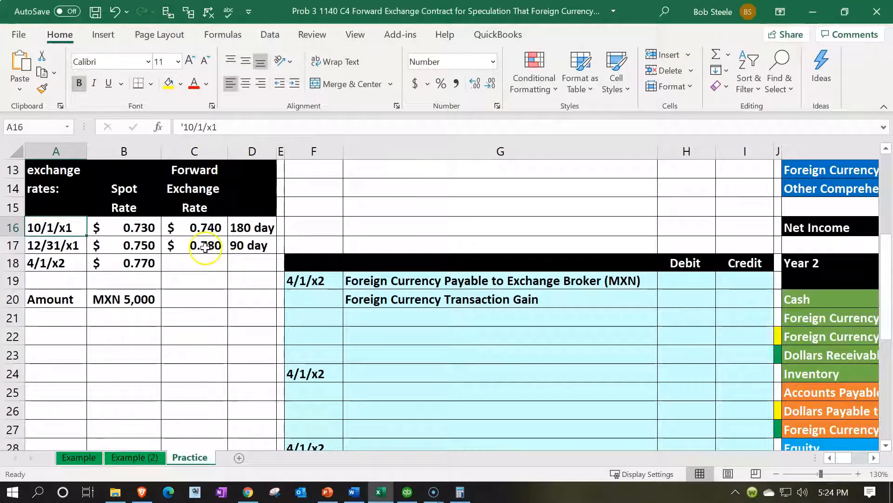
click(206, 246)
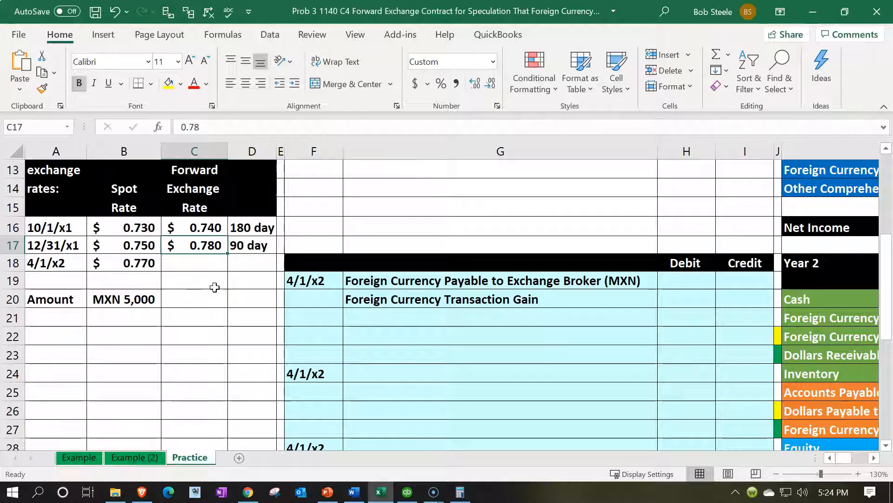
click(144, 262)
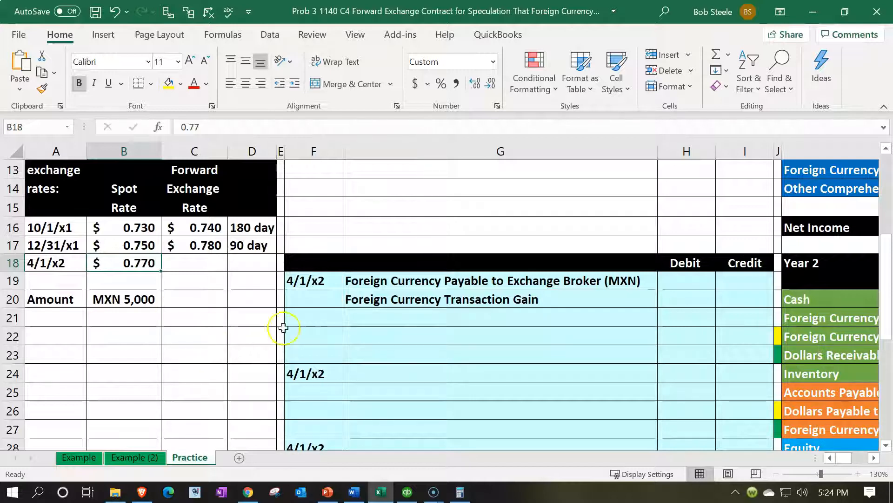
click(543, 325)
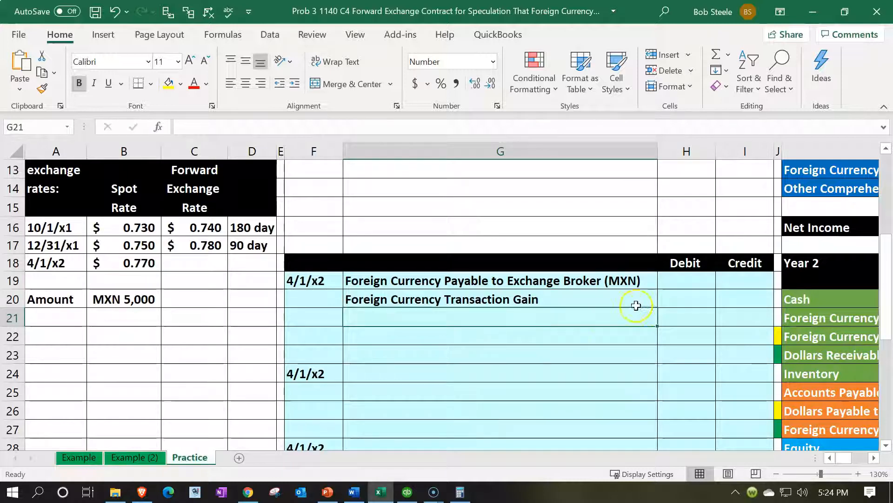
- Enter the payable's debit in H19 as the 12/31/x1 forward rate minus the 4/1/x2 spot rate, times the MXN amount: =(C17-B18)*B20
click(667, 286)
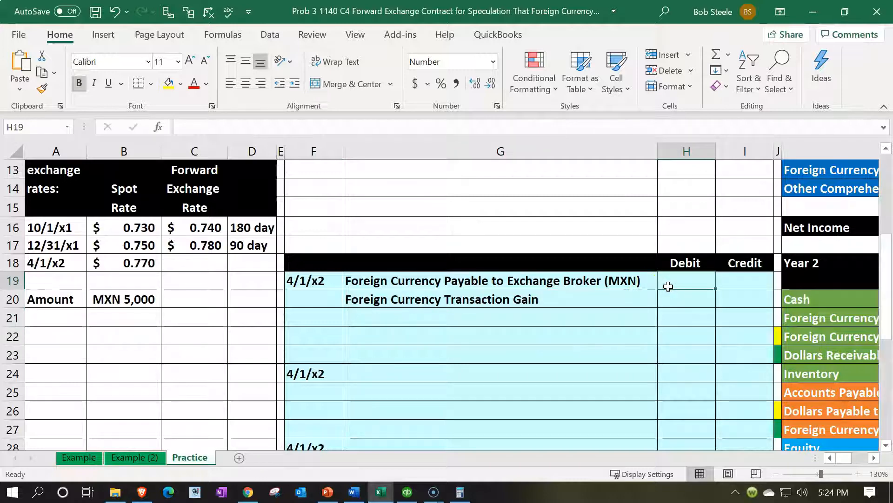
text(=()
key(Left)
key(Left)
key(Left)
key(Left)
key(Left)
key(Up)
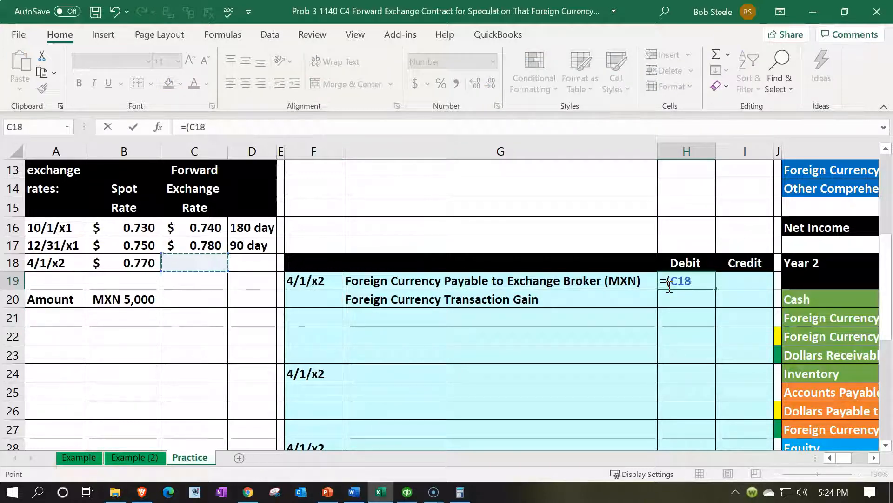
key(Up)
text(-)
key(Left)
key(Left)
key(Left)
key(Left)
key(Left)
key(Left)
key(Left)
key(Up)
key(Right)
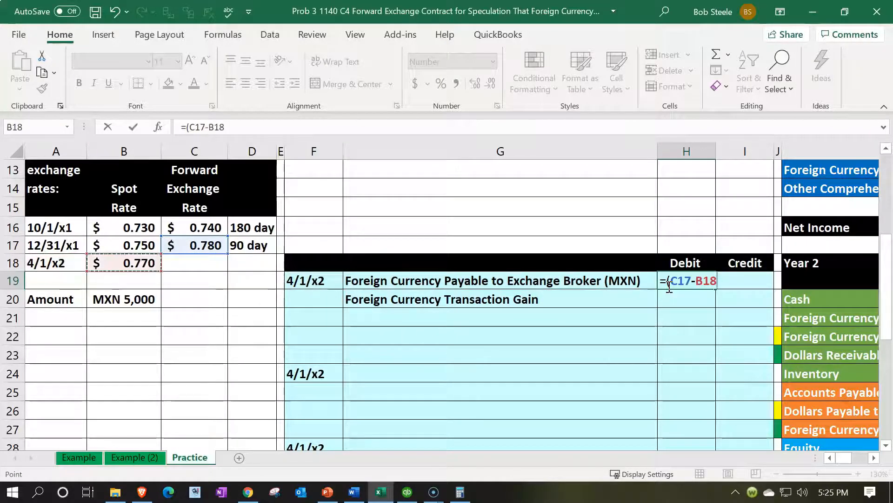
text())
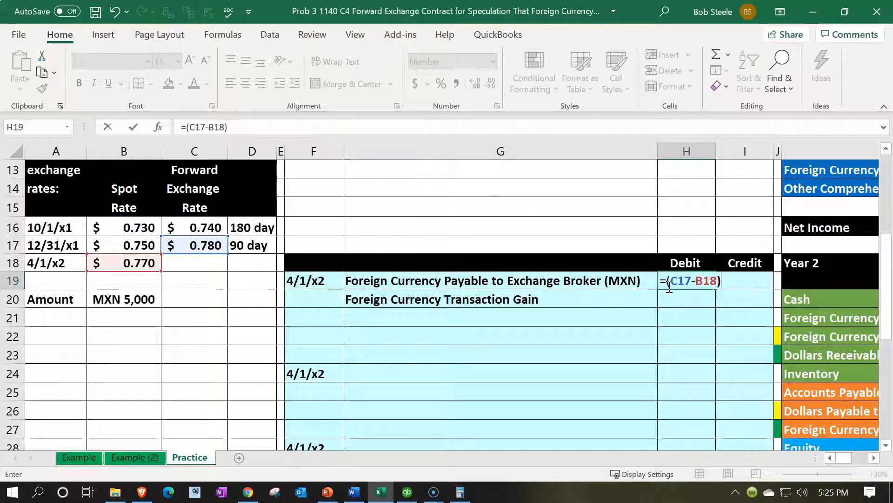
text(*)
key(Left)
key(Left)
key(Left)
key(Left)
key(Left)
key(Left)
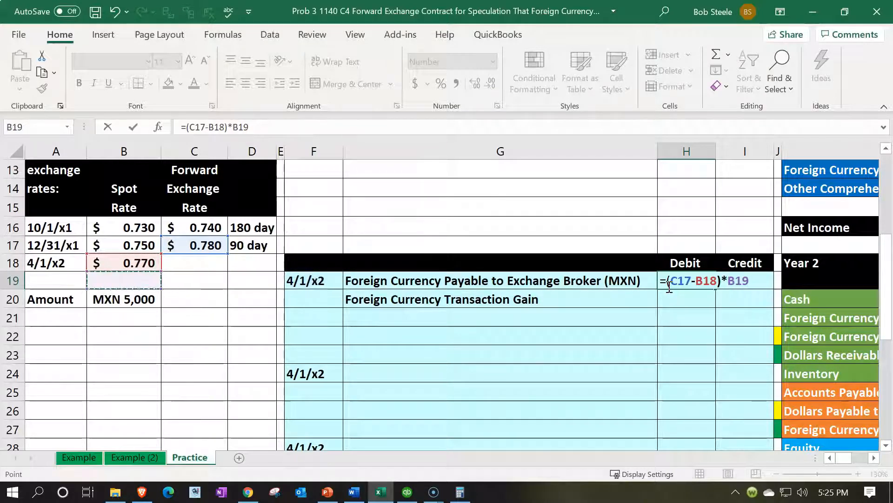
key(Down)
key(Return)
- Enter the transaction gain's credit in I20 as the negative of the debit in H19
key(Right)
text(-)
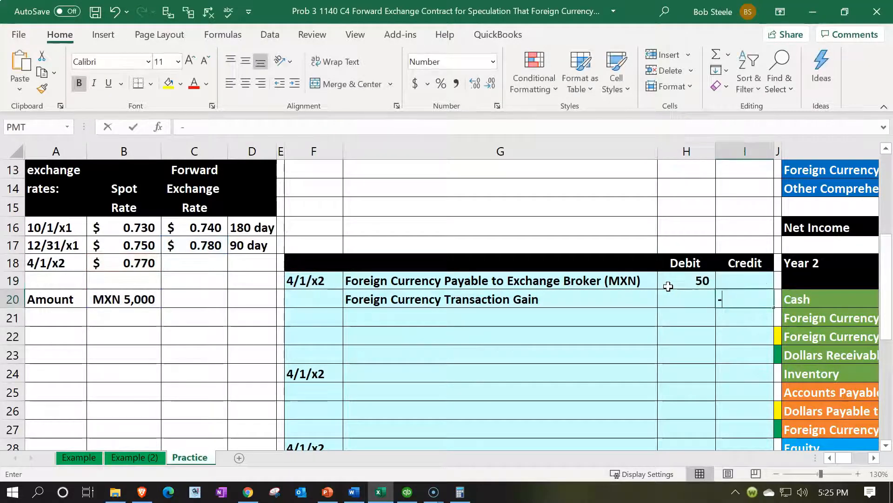
key(Left)
key(Up)
key(Return)
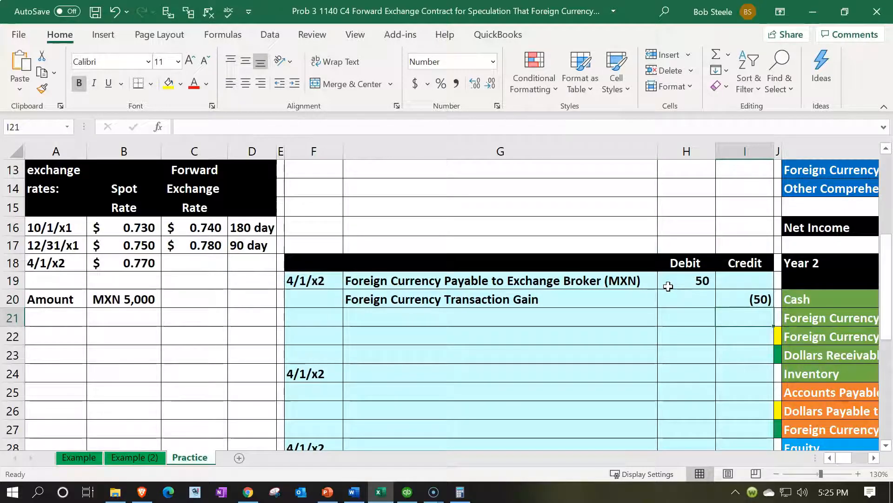
- Post the debit from H19 to the Year 2 Entries cell for Foreign Currency Payable to Exchange Broker (MXN), M27
key(Right)
key(Right)
key(Right)
key(Right)
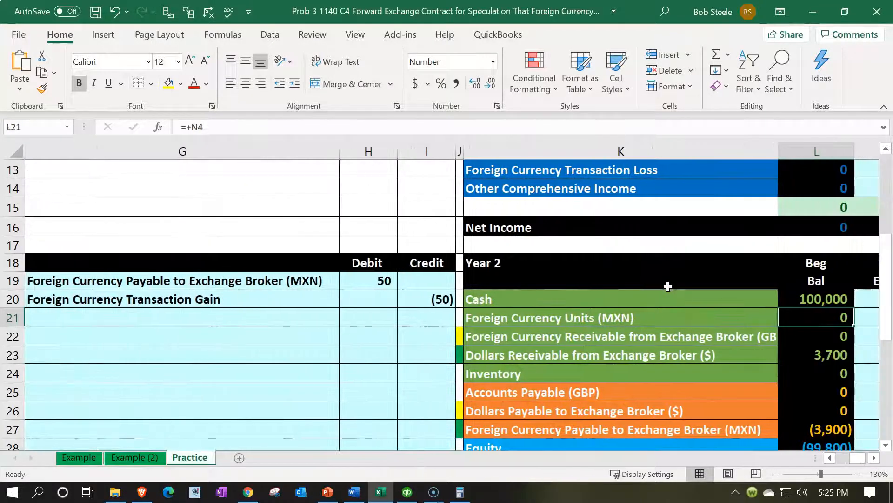
key(Down)
key(Down)
key(Down)
key(Down)
key(Down)
key(Down)
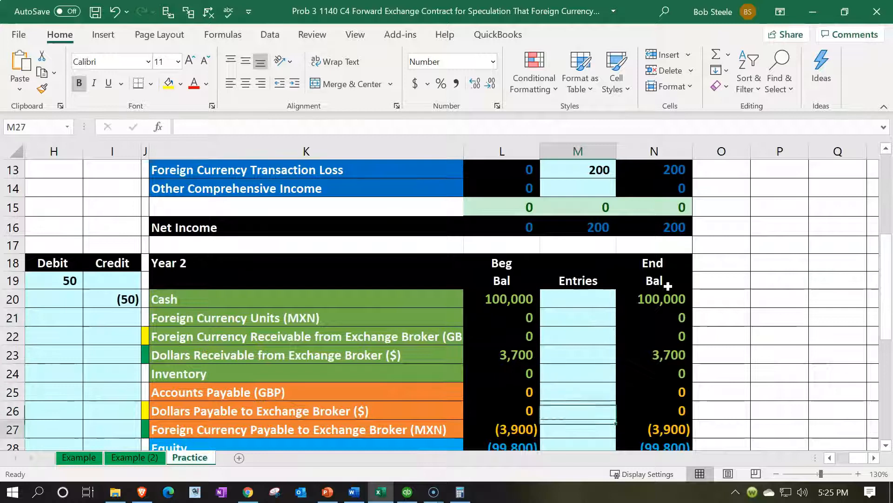
text(=)
key(Left)
key(Left)
key(Left)
key(Left)
key(Left)
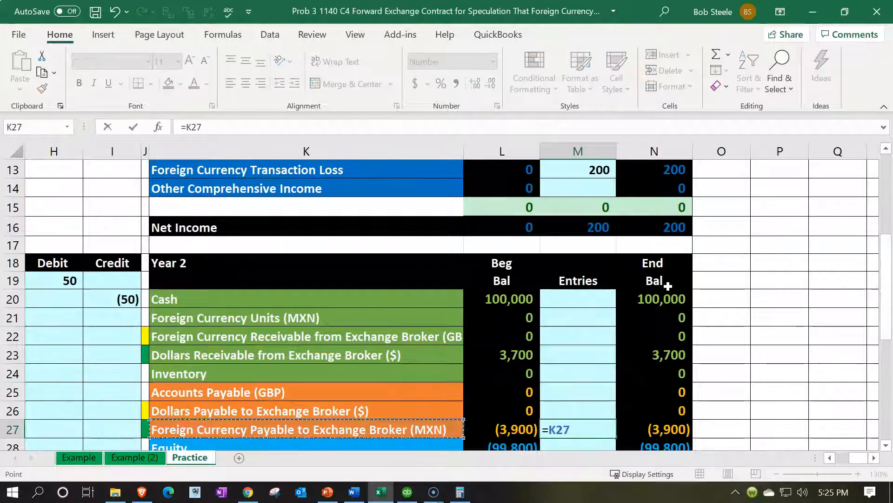
key(Up)
key(Up)
key(Up)
key(Up)
key(Up)
key(Up)
key(Up)
key(Up)
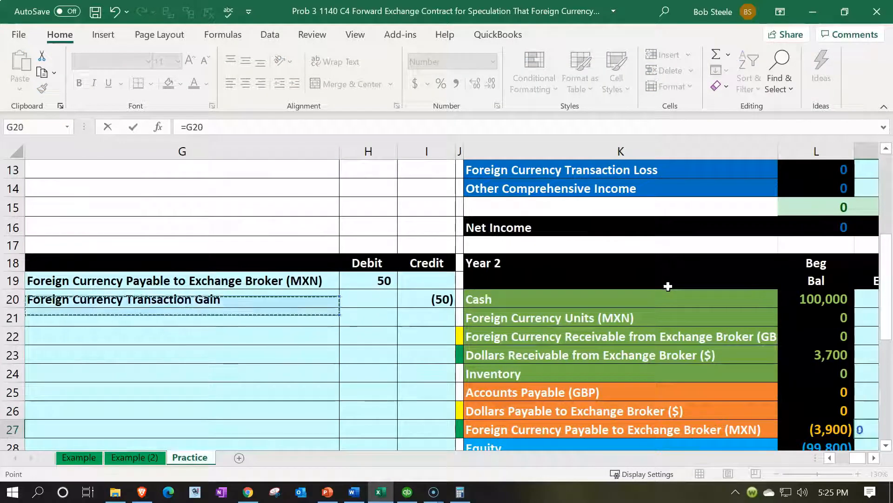
key(Return)
scroll(668, 285, down, 1)
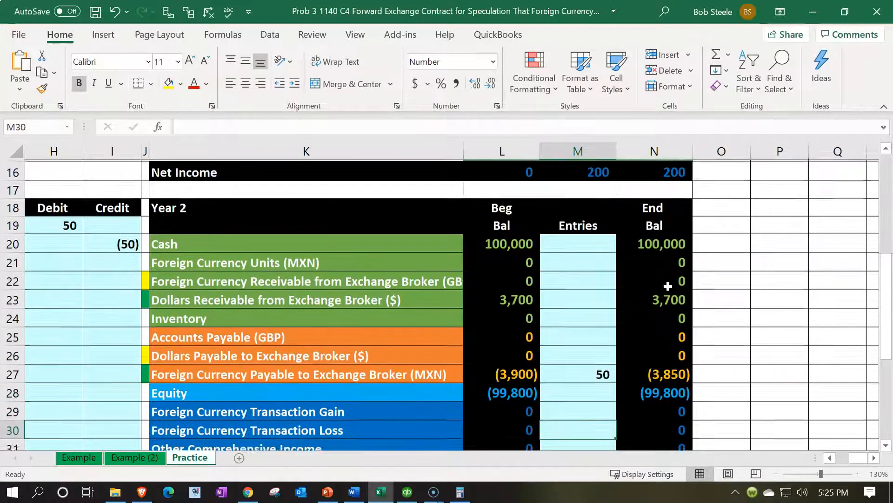
key(Down)
key(Down)
text(=)
key(Left)
key(Left)
key(BackSpace)
key(BackSpace)
key(BackSpace)
key(Escape)
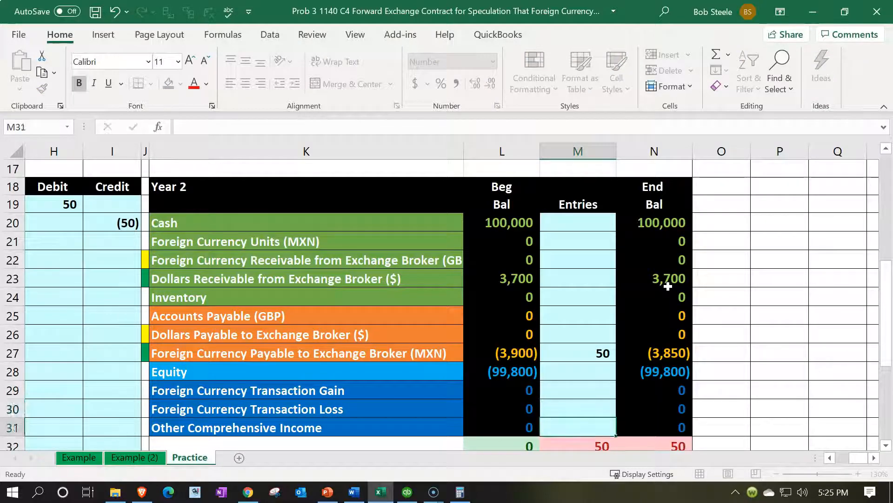
- Post the credit from I20 to the Year 2 Entries cell for Foreign Currency Transaction Gain, M29
key(Up)
text(=)
key(Left)
key(Left)
key(Left)
key(Left)
key(Left)
key(Left)
key(Up)
key(Up)
key(Up)
key(Up)
key(Up)
key(Up)
key(Up)
key(Up)
key(Up)
key(Right)
key(Right)
key(Return)
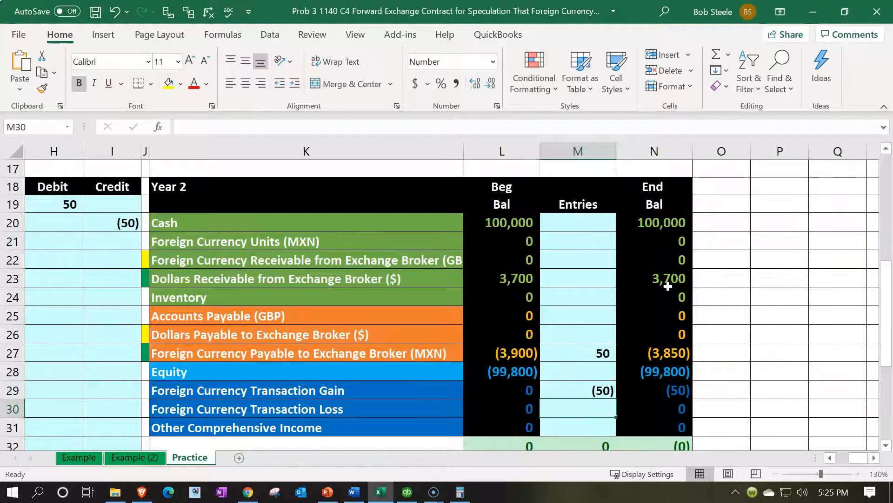
- Check the MXN payable's ending balance in N27 by multiplying 5000 by .77, the 4/1/x2 spot rate, in Calculator
click(675, 348)
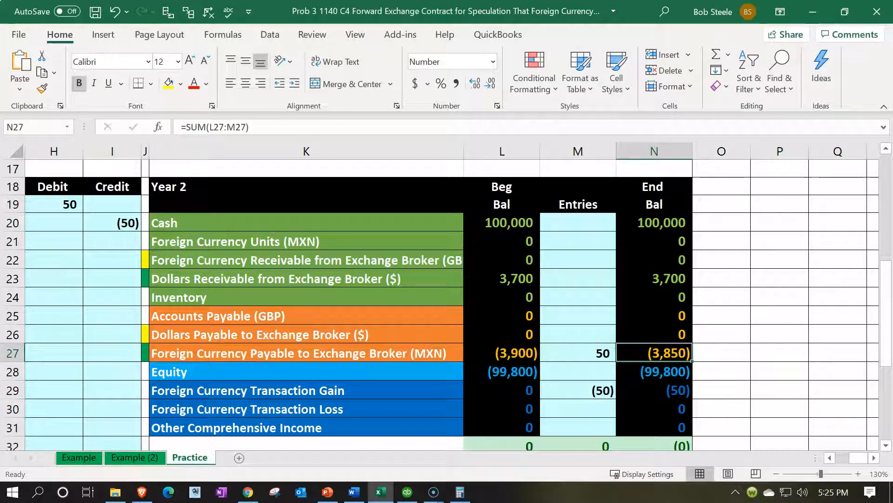
key(alt+Tab)
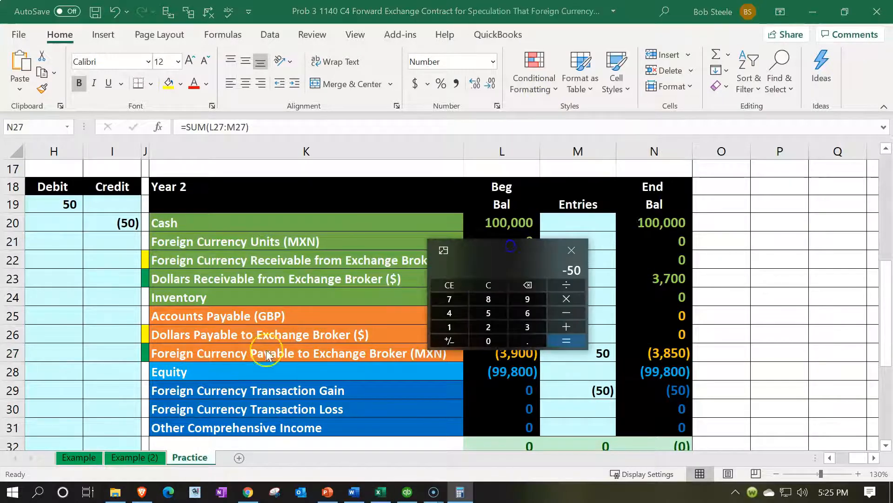
click(258, 349)
key(Left)
key(Left)
key(Left)
key(Left)
key(Left)
key(Left)
key(Left)
key(Left)
key(Left)
key(Left)
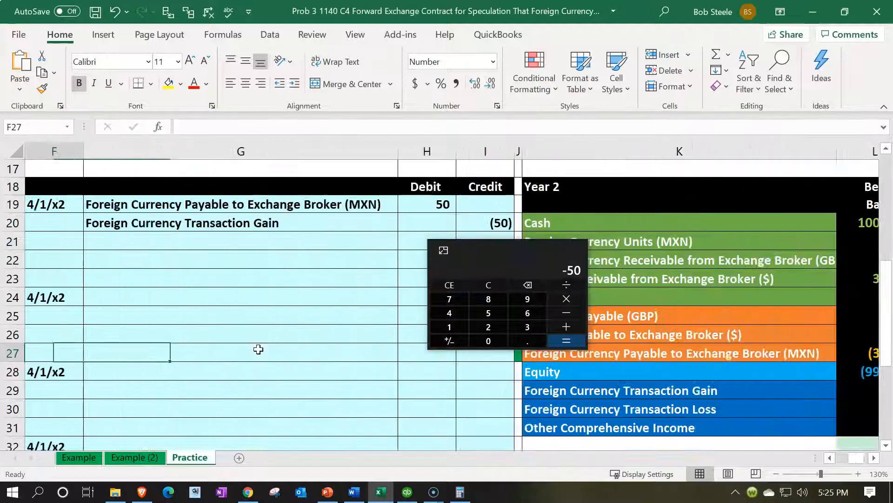
scroll(259, 349, up, 1)
click(511, 297)
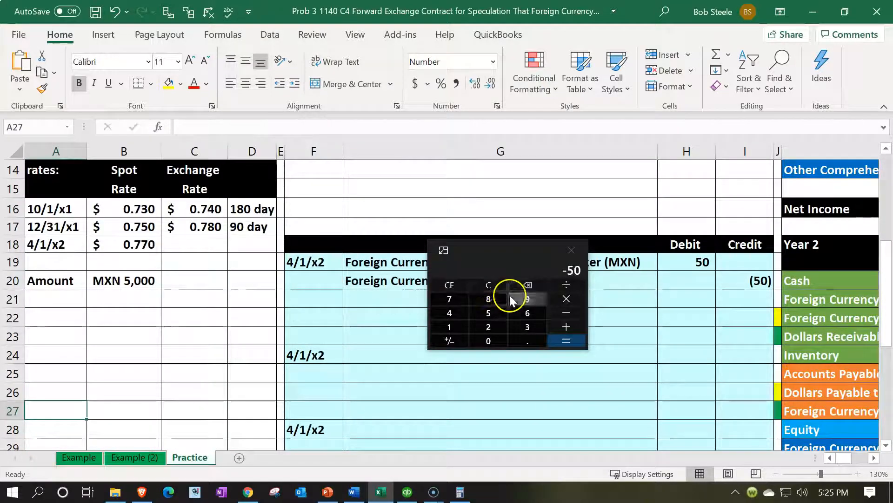
key(Escape)
text(5000)
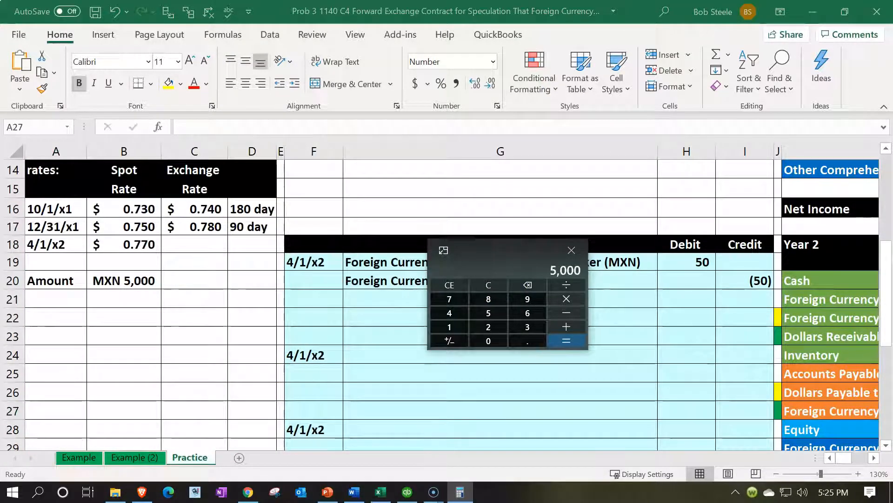
text(*.77)
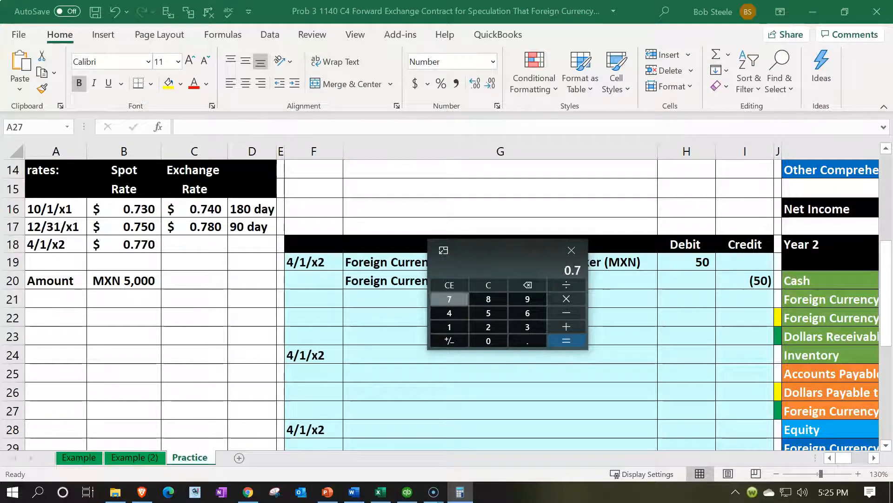
key(Return)
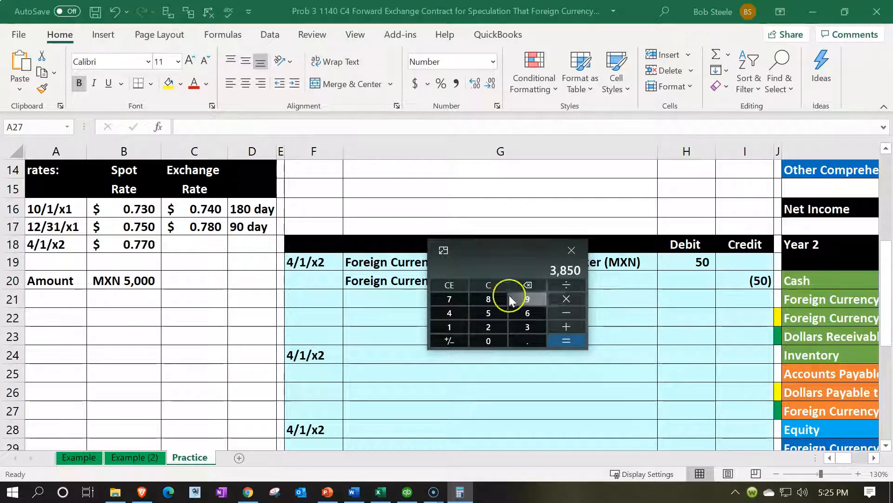
- Compare the calculated amount with the MXN payable's Year 2 ending balance and move Calculator off the worksheet
click(805, 372)
key(Right)
key(Right)
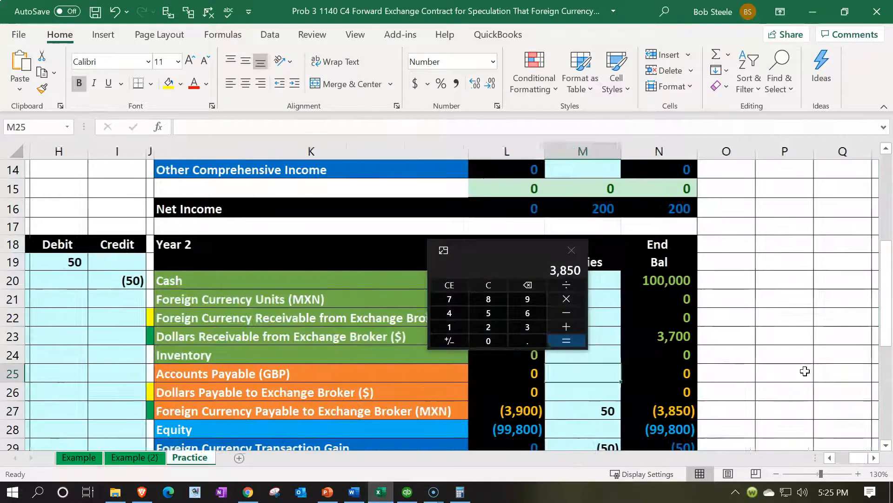
key(Down)
key(Left)
key(Left)
key(Left)
key(Left)
key(Left)
key(Left)
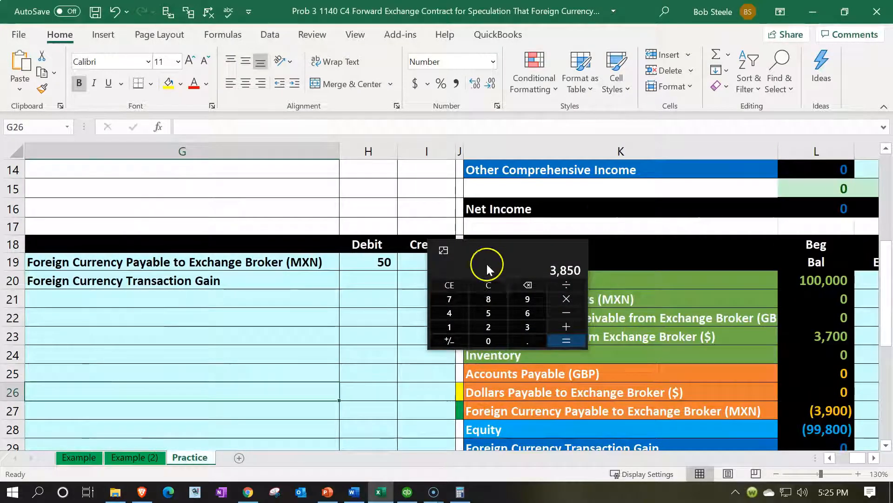
drag(467, 252, 533, 0)
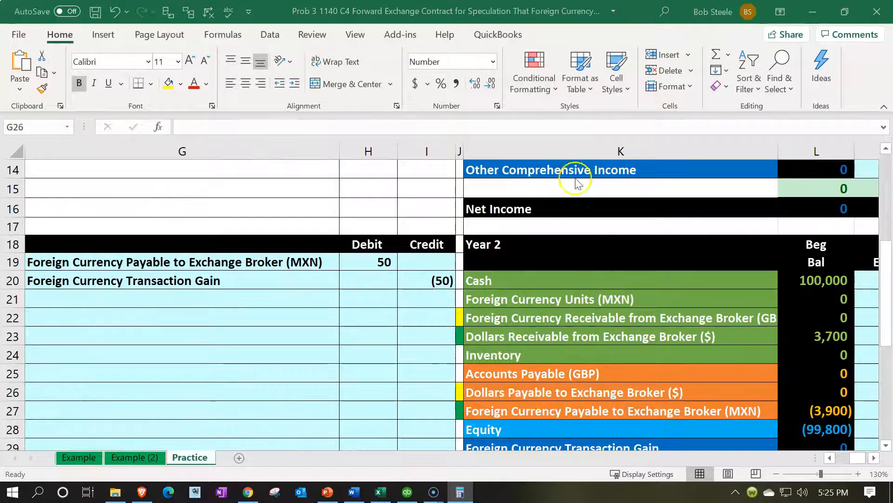
- Enter Cash as the credit account of the second 4/1/x2 entry by linking G25 to K20
click(777, 473)
click(776, 474)
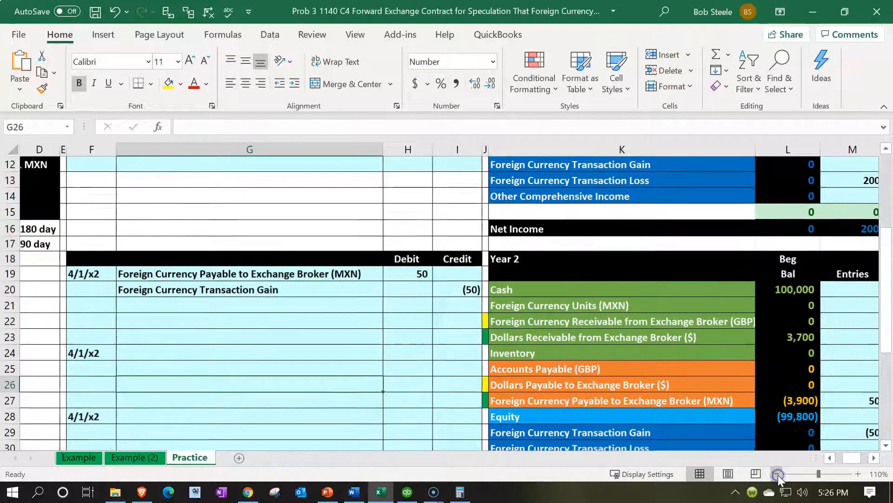
click(719, 378)
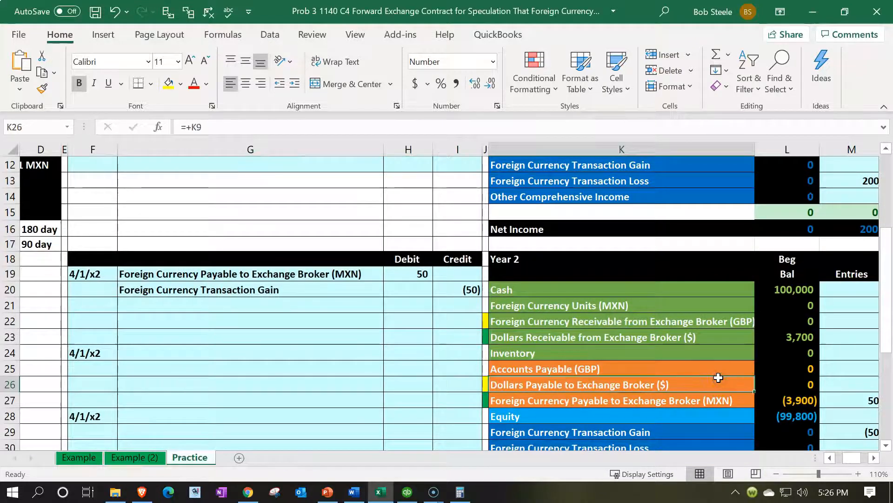
click(605, 289)
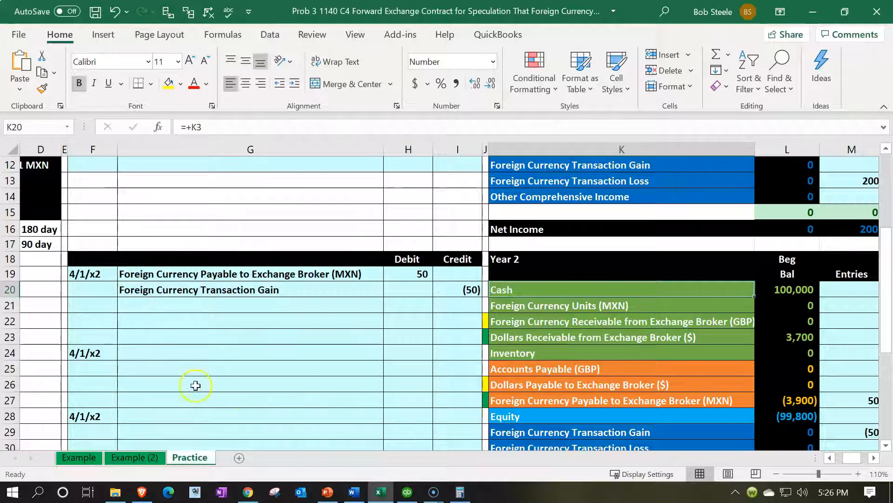
click(181, 372)
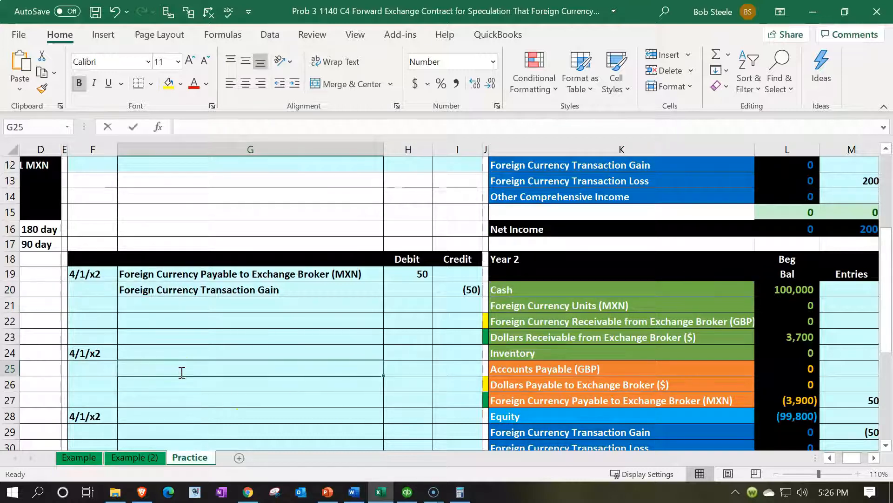
text(=)
key(Right)
key(Right)
key(Right)
key(Right)
key(Up)
key(Up)
key(Up)
key(Up)
key(Up)
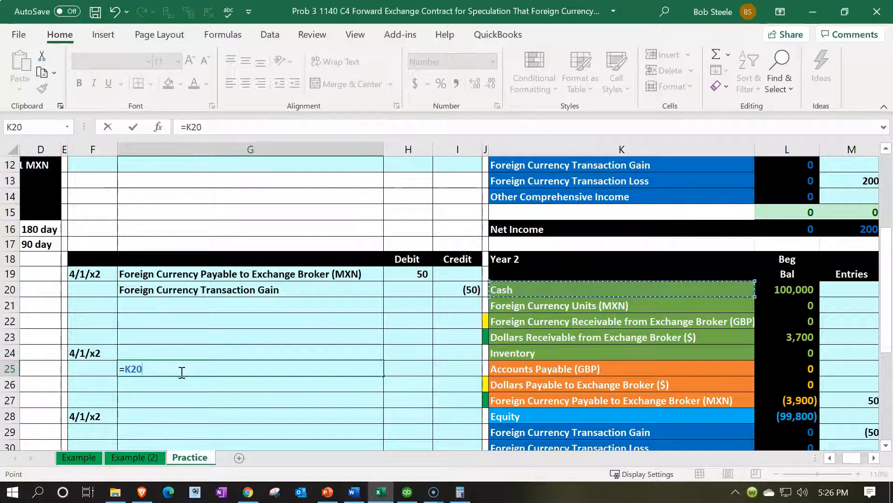
key(Return)
- Enter Foreign Currency Units (MXN) as the debit account in G24 by linking it to K21
key(Up)
key(Up)
text(=)
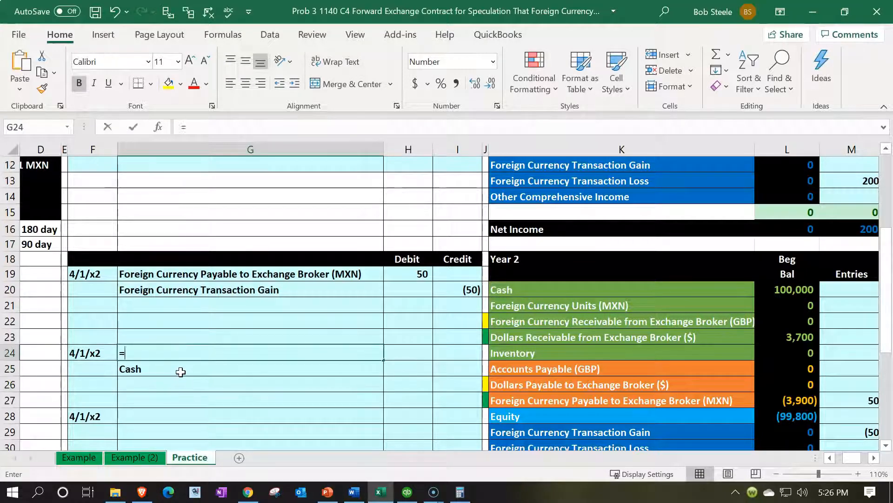
key(Right)
key(Right)
key(Right)
key(Right)
key(Up)
key(Up)
key(Up)
key(Return)
- Enter the foreign currency units' debit in H24 as the MXN amount times the 4/1/x2 spot rate: =B20*B18
key(Up)
key(Right)
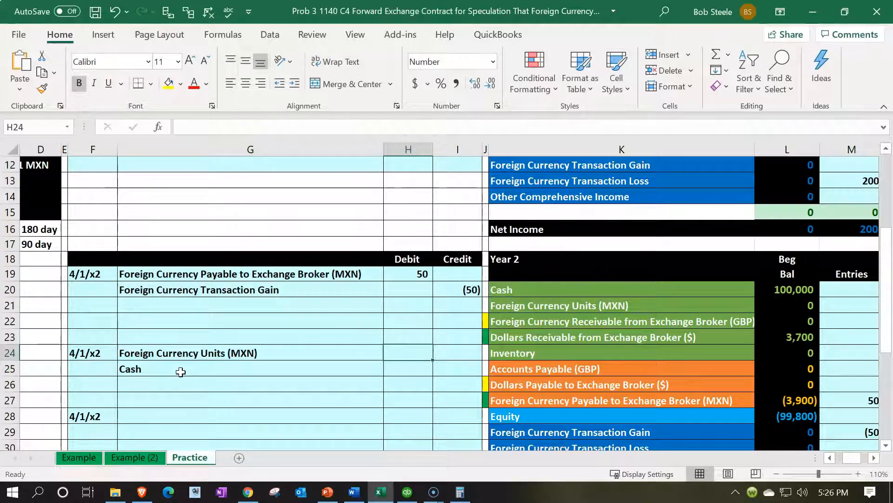
text(=)
key(Left)
key(Left)
key(Left)
key(Left)
key(Left)
key(Left)
key(Left)
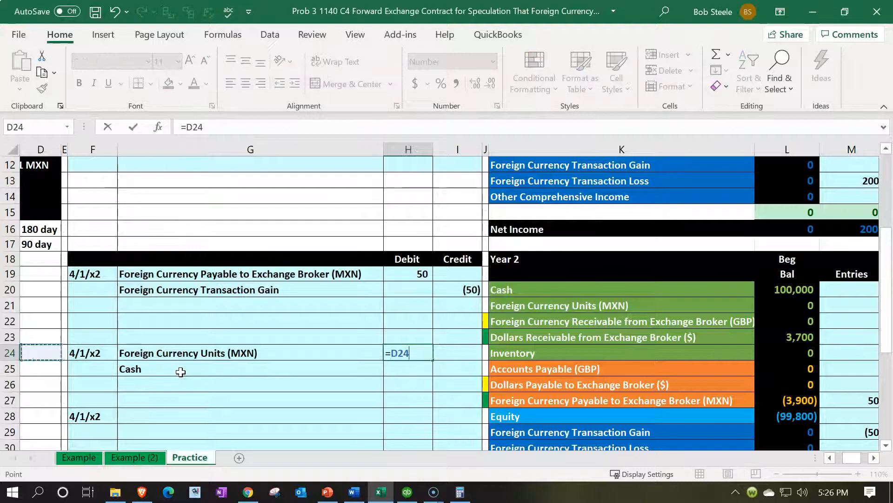
key(Up)
key(Up)
key(Up)
key(Up)
key(Right)
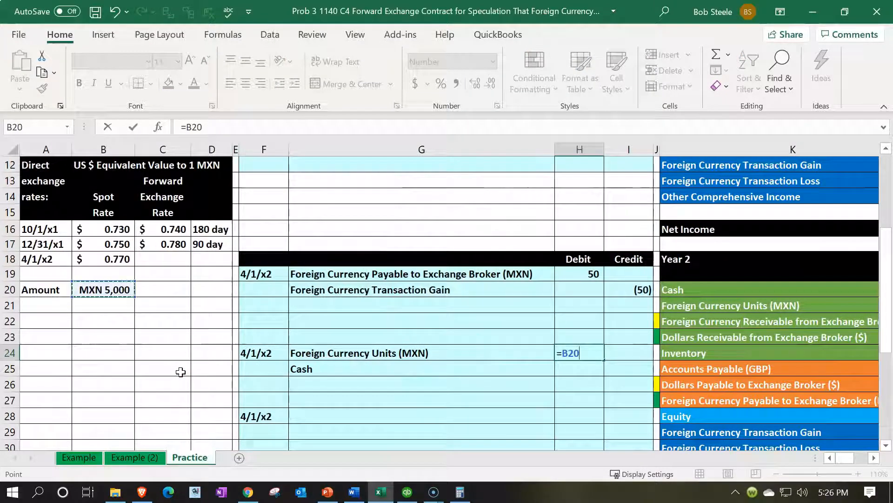
text(*)
key(Left)
key(Left)
key(Left)
key(Left)
key(Left)
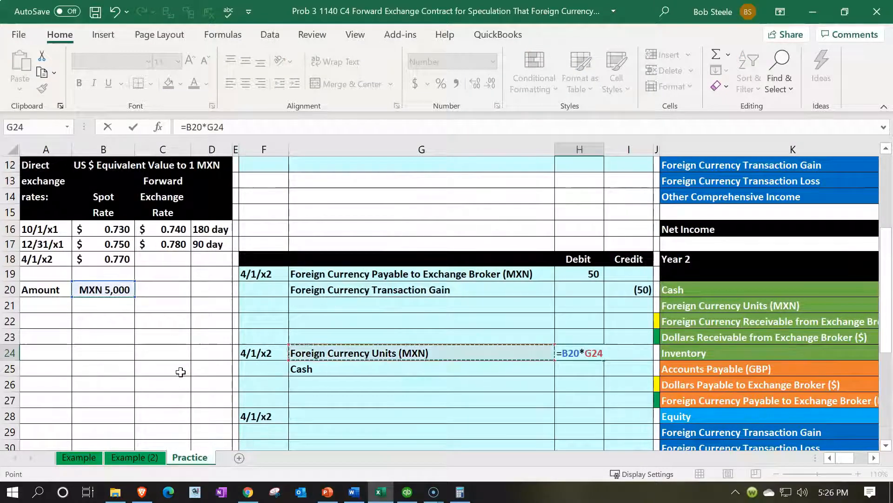
key(Up)
key(Up)
key(Up)
key(Up)
- Enter the Cash credit in I25 as the negative of the debit in H24
key(Up)
key(Up)
key(Left)
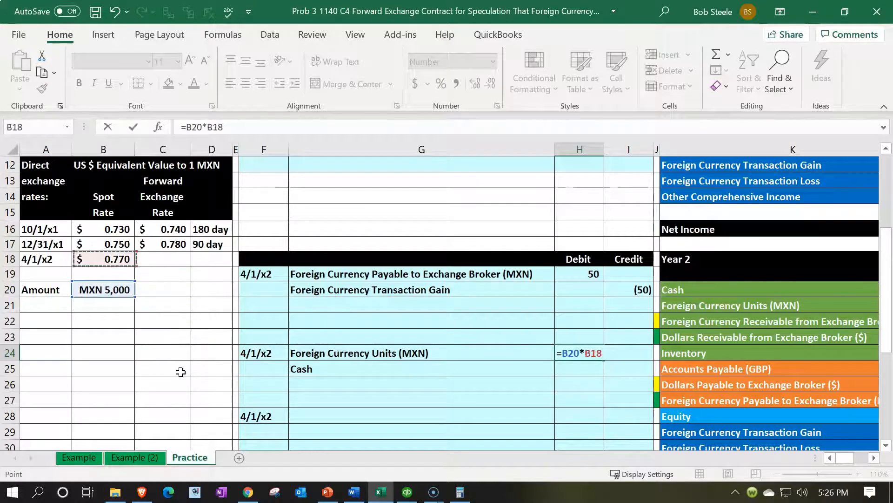
key(Return)
key(Right)
text(=-)
key(Up)
key(Left)
key(Return)
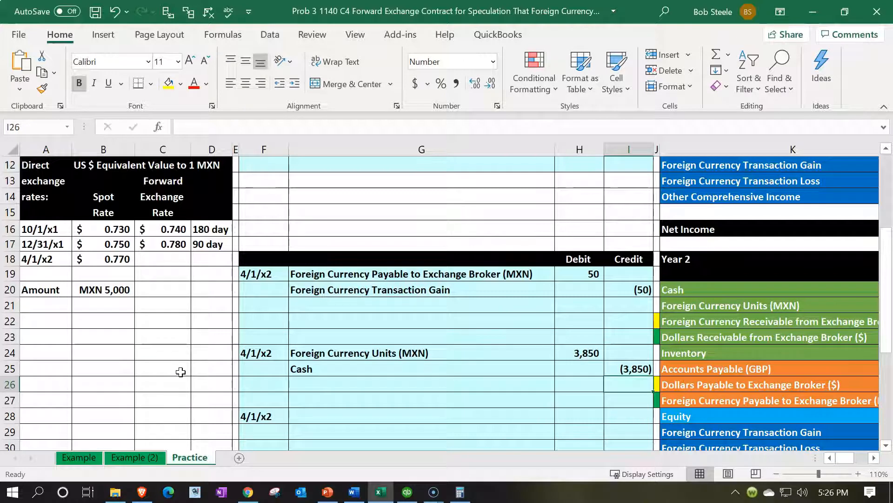
- Post the credit from I25 to the Year 2 Entries cell for Cash, M20
key(Right)
key(Right)
key(Right)
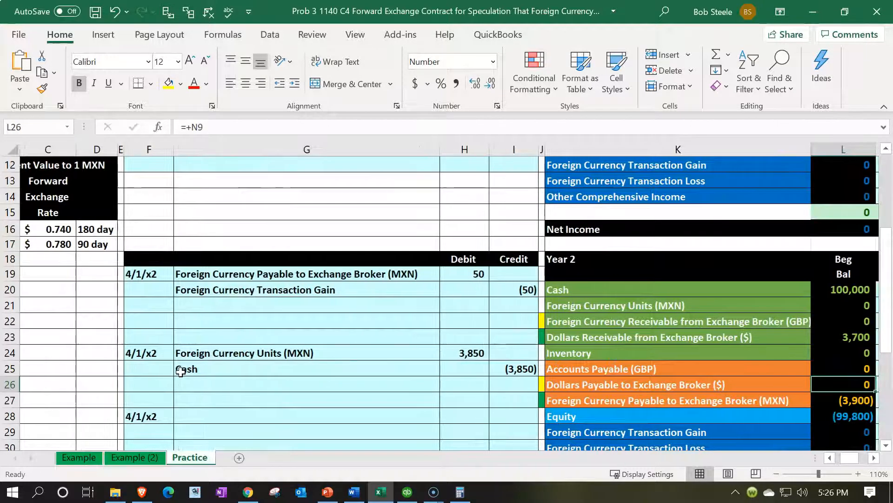
key(Right)
key(Up)
key(Up)
key(Up)
key(Up)
key(Up)
key(Up)
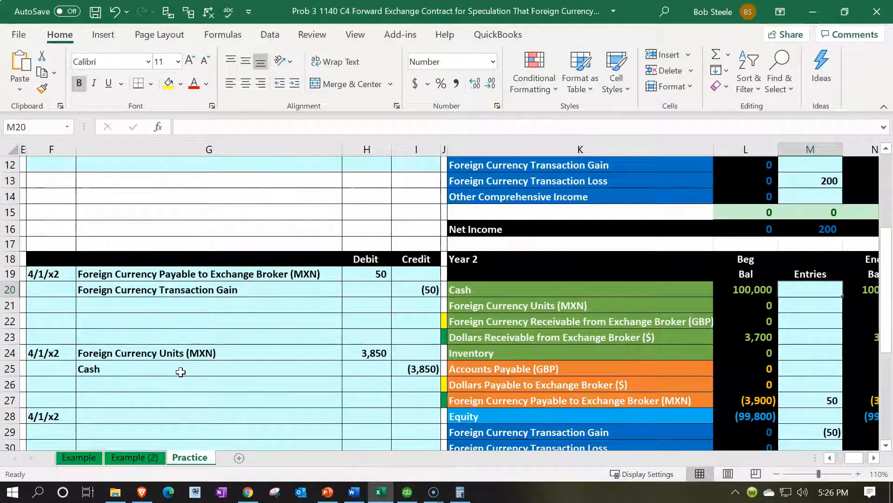
key(Down)
key(Down)
key(Down)
key(Down)
key(Down)
key(Left)
key(Left)
key(Left)
key(Left)
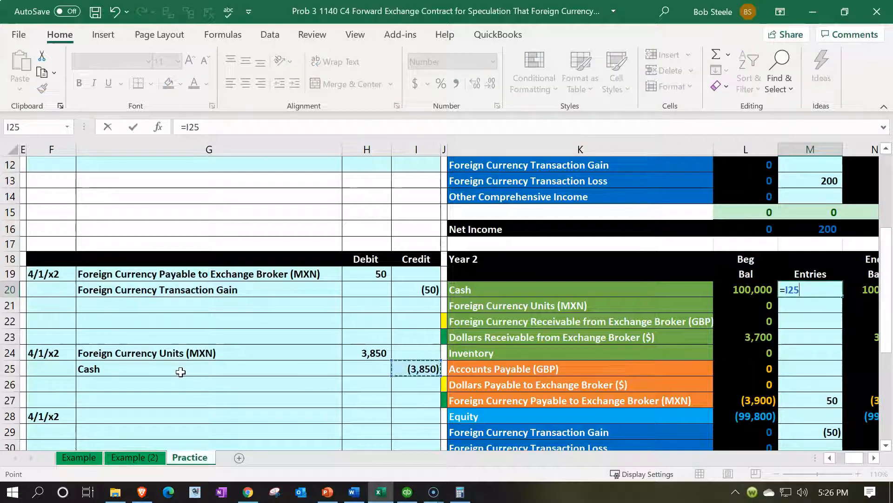
key(Return)
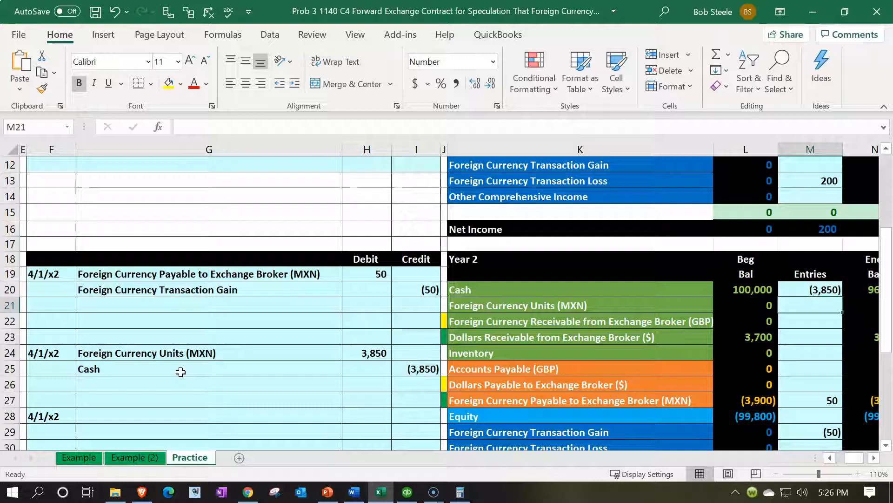
- Post the debit from H24 to the Year 2 Entries cell for Foreign Currency Units (MXN), M21
text(=)
key(Down)
key(Down)
key(Down)
key(Down)
key(Left)
key(Left)
key(Left)
key(Left)
key(Left)
key(Up)
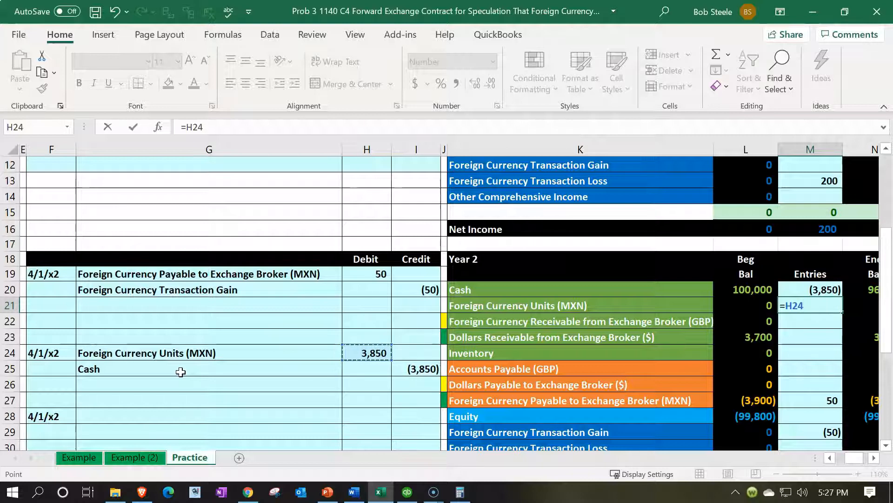
key(Return)
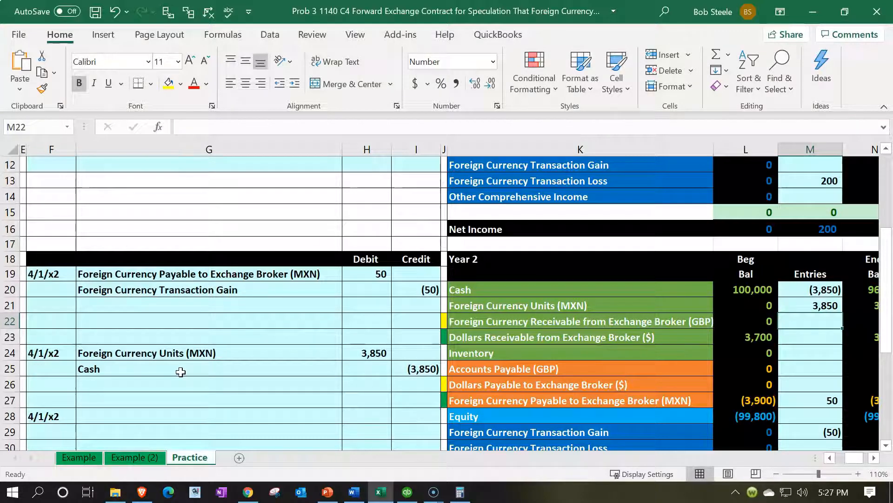
- Compare the Year 2 ending balances of Foreign Currency Units (MXN) and Foreign Currency Payable to Exchange Broker (MXN)
key(Up)
key(Right)
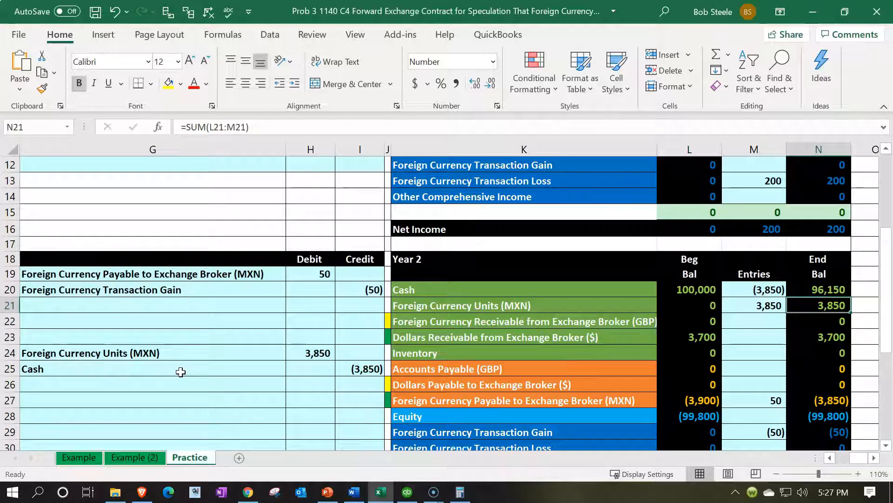
key(Down)
key(Down)
key(Down)
key(Down)
key(Down)
key(Down)
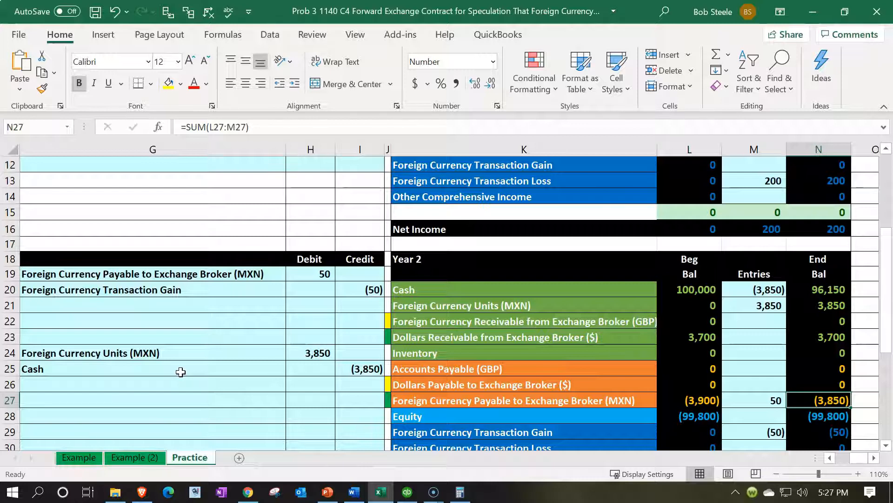
key(Left)
key(Left)
key(Left)
key(Left)
key(Left)
key(Left)
key(Left)
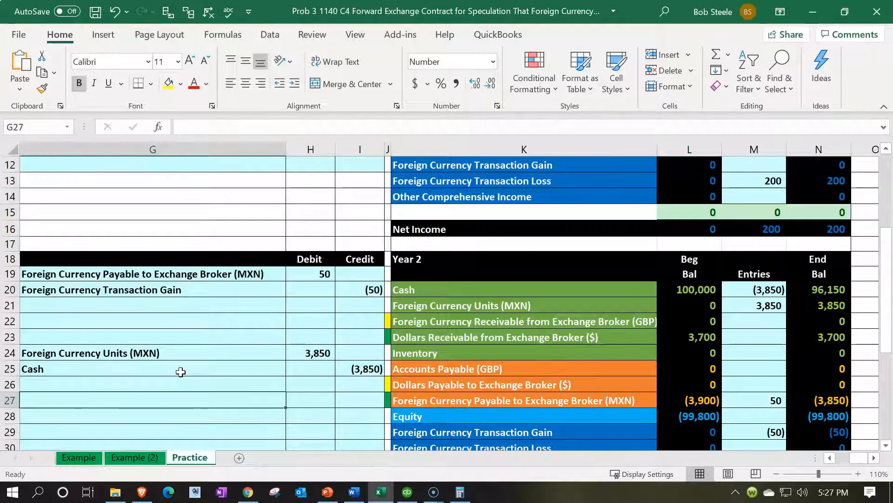
key(Left)
key(Left)
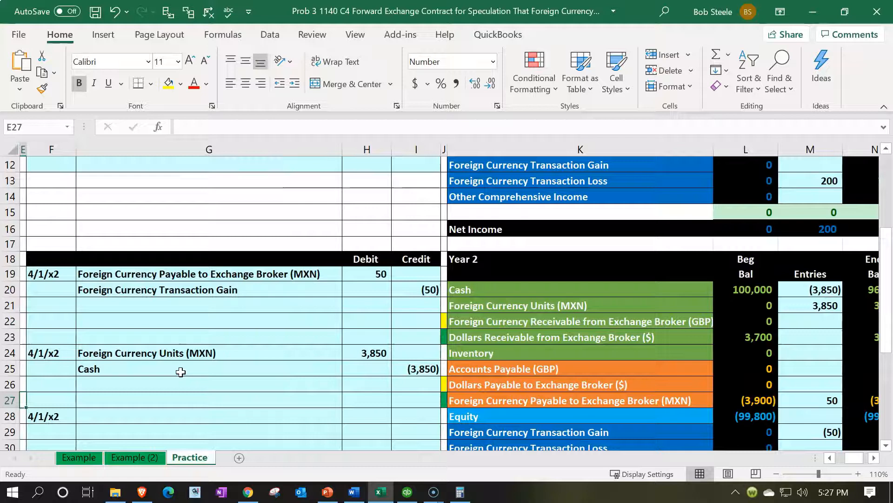
- Enter Foreign Currency Payable to Exchange Broker (MXN) as the third 4/1/x2 entry's debit account by linking G28 to K27
scroll(140, 391, down, 1)
click(131, 374)
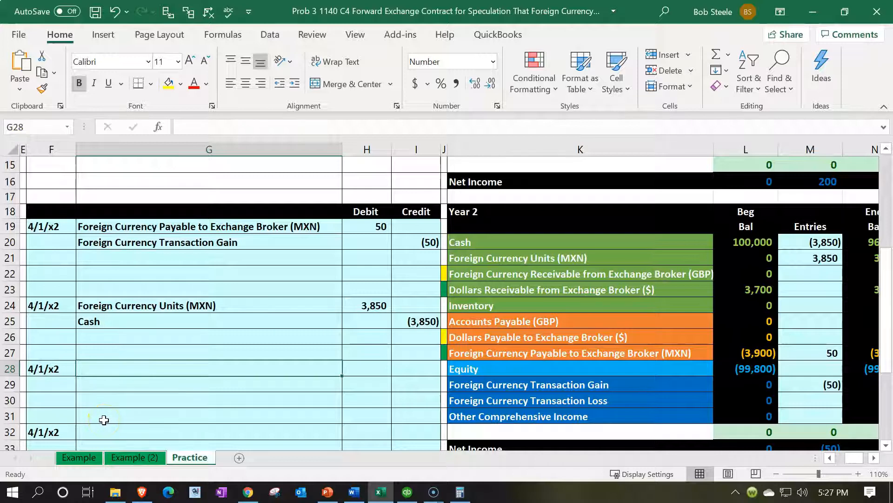
text(=)
key(Right)
key(Right)
key(Right)
key(Right)
key(Right)
key(Up)
key(Left)
key(Return)
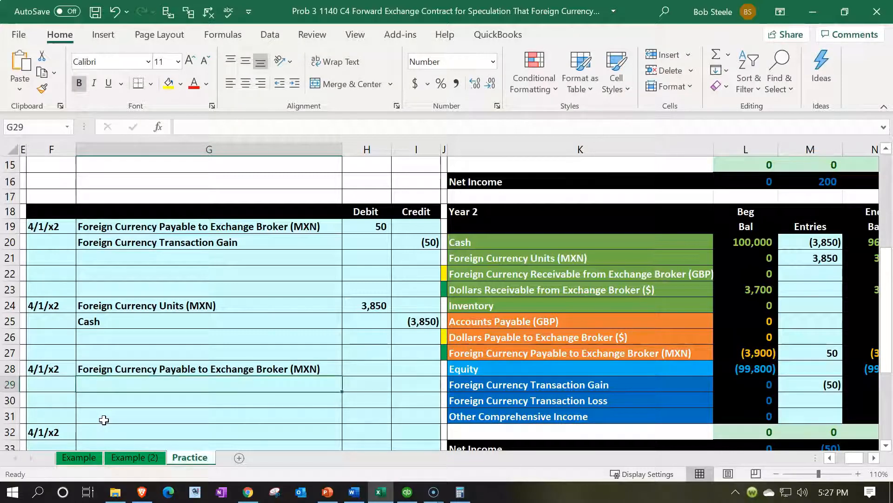
- Enter Foreign Currency Units (MXN) as the third 4/1/x2 entry's credit account by linking G29 to K21
text(=)
key(Right)
key(Right)
key(Right)
key(Up)
key(Up)
key(Up)
key(Up)
key(Up)
key(Up)
key(Up)
key(Up)
key(Right)
key(Return)
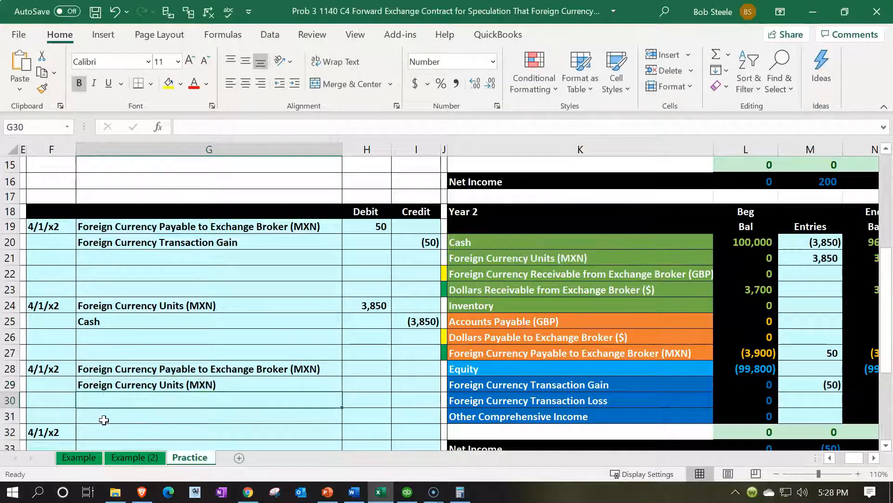
- Calculate the third entry's debit in H28 as the MXN amount times the 4/1/x2 rate, =B20*B18
key(Right)
key(Up)
key(Up)
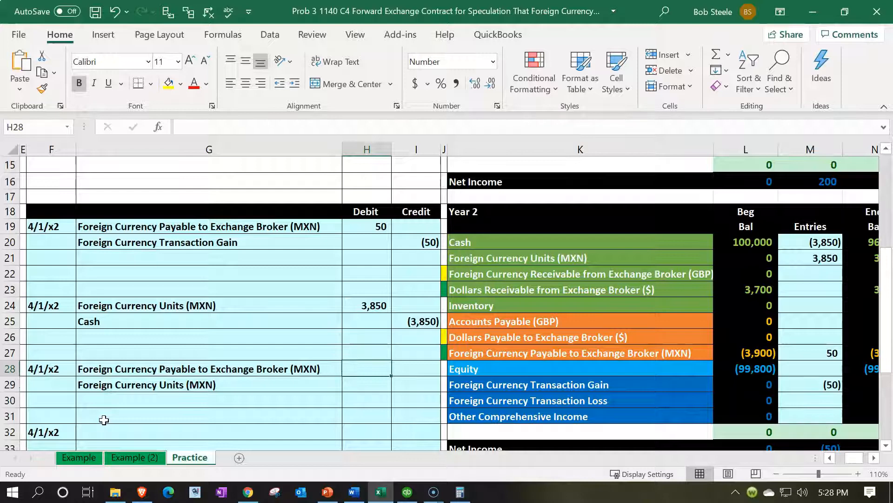
text(=)
key(Left)
key(Left)
key(Left)
key(Left)
key(Left)
key(Left)
key(Left)
key(Up)
key(Up)
key(Up)
key(Up)
key(Up)
key(Up)
key(Up)
key(Up)
key(Up)
key(Right)
key(Down)
text(*)
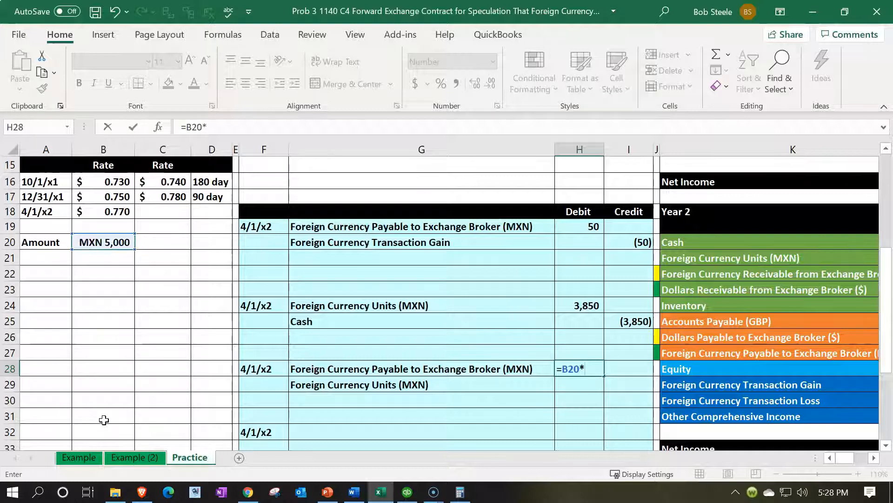
click(107, 211)
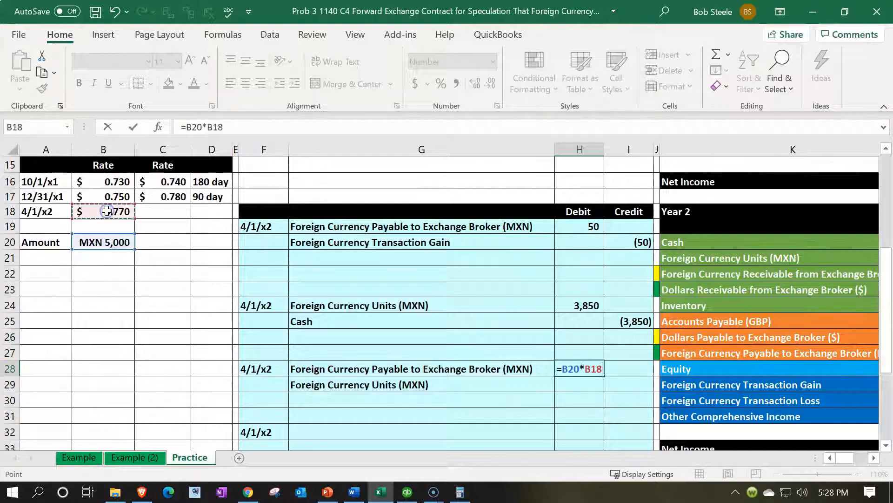
key(Return)
- Enter the third entry's credit in I29 as the negative of the debit in H28
key(Right)
text(-)
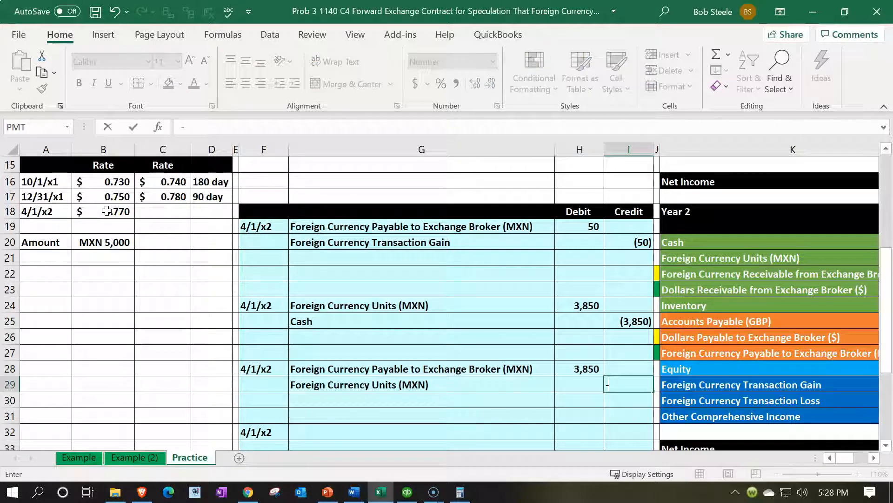
key(Left)
key(Up)
key(Return)
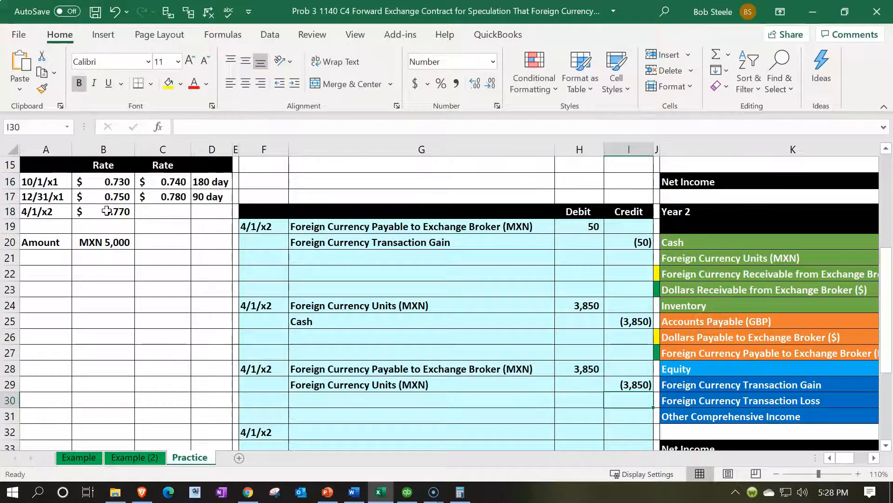
- Add the debit from H28 to the Year 2 Entries formula for Foreign Currency Payable to Exchange Broker (MXN), M27
key(Right)
key(Right)
key(Right)
key(Right)
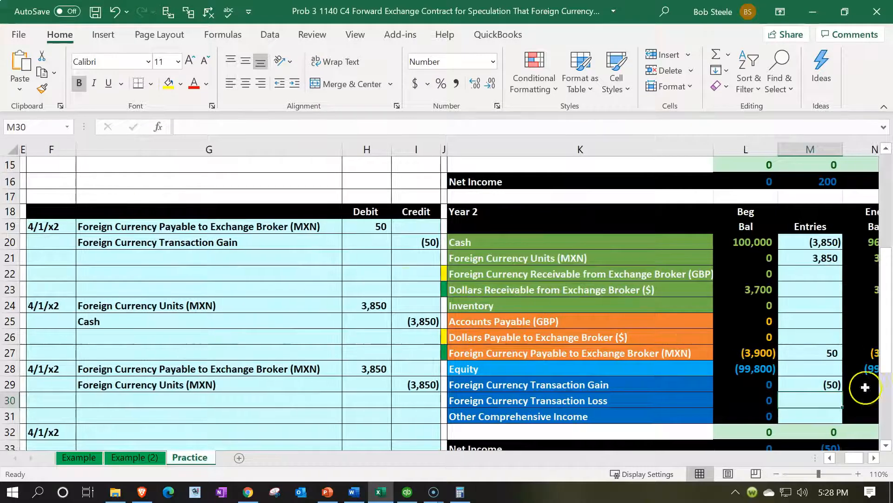
double_click(820, 351)
text(+)
click(378, 367)
key(Return)
key(Up)
key(Right)
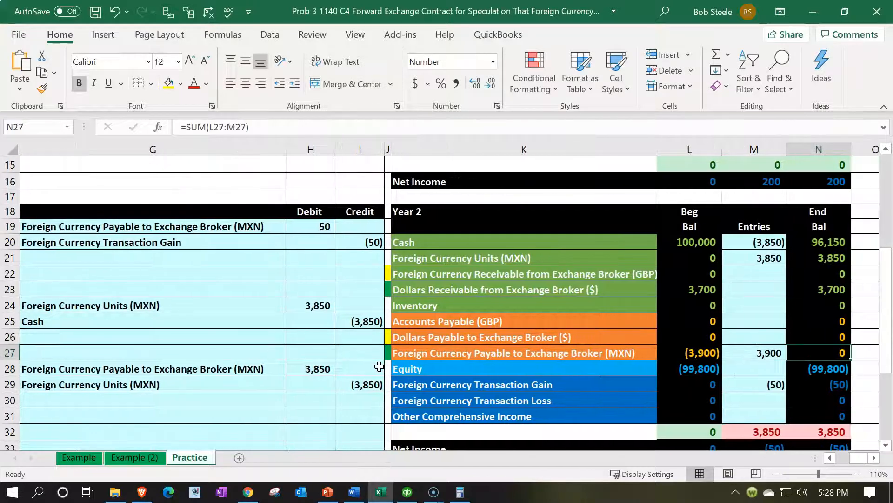
- Add the credit from I29 to the Year 2 Entries cell for Foreign Currency Units (MXN), making M21 =H24+I29
key(Left)
key(Up)
key(Up)
key(Up)
key(Up)
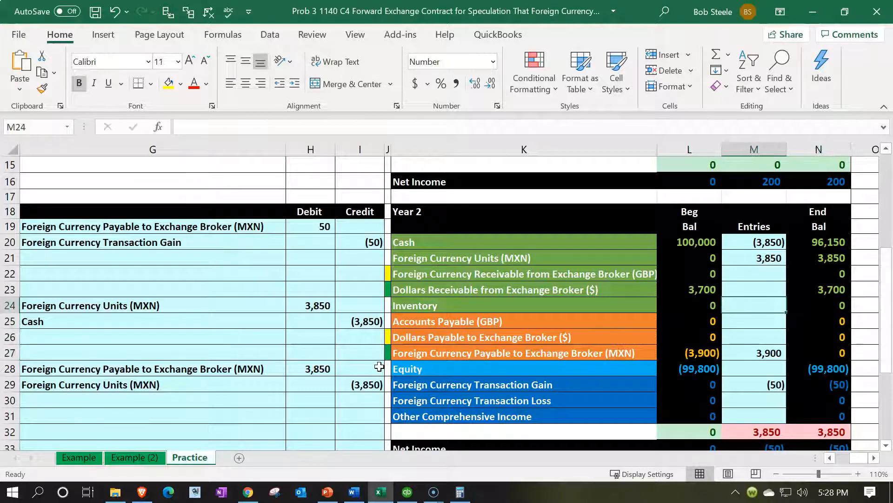
click(770, 258)
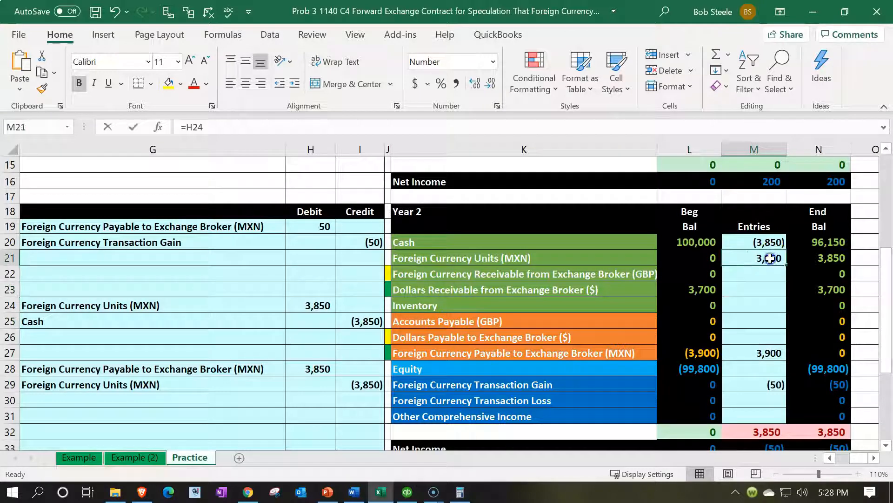
text(=H24+)
click(356, 387)
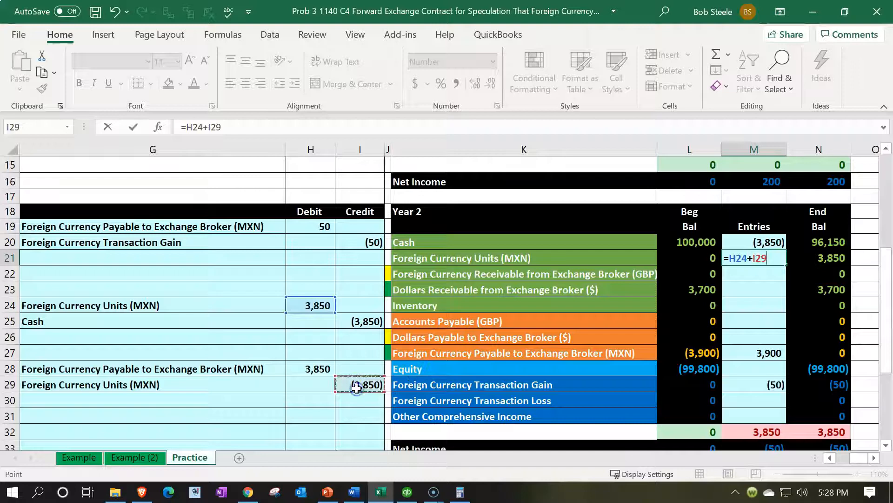
key(Return)
- Examine the Year 2 Dollars Receivable from Exchange Broker ($) balance and trace it to the original 10/1/x1 debit in H2
click(837, 262)
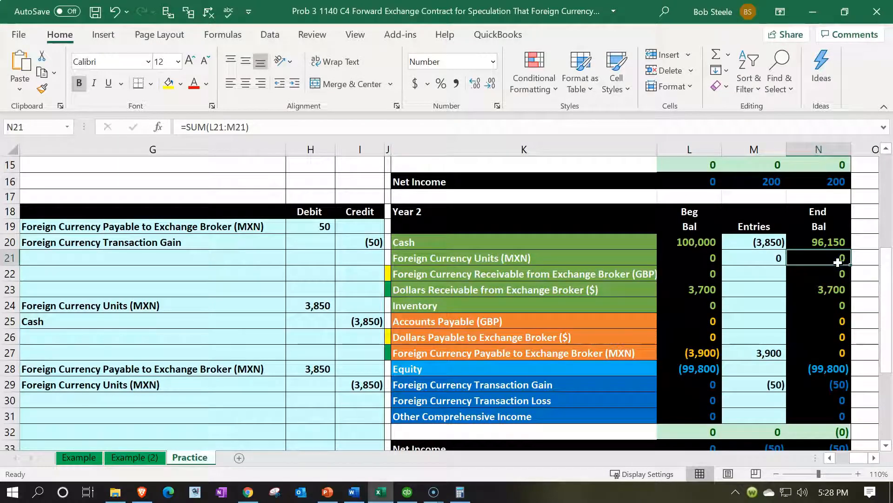
key(Down)
key(Down)
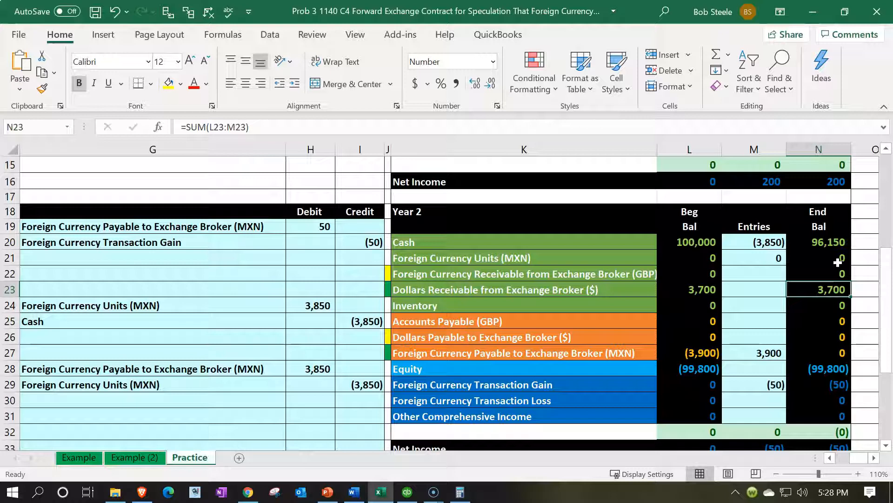
key(Left)
key(Left)
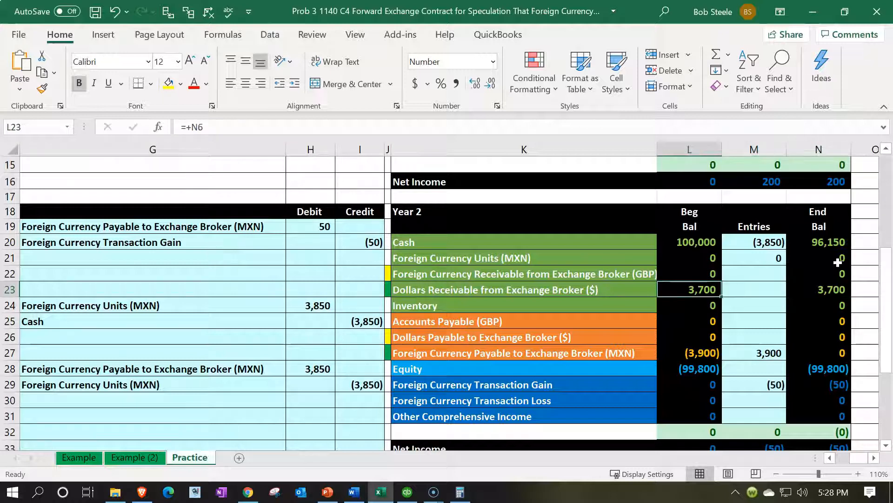
scroll(748, 302, up, 4)
scroll(748, 303, up, 1)
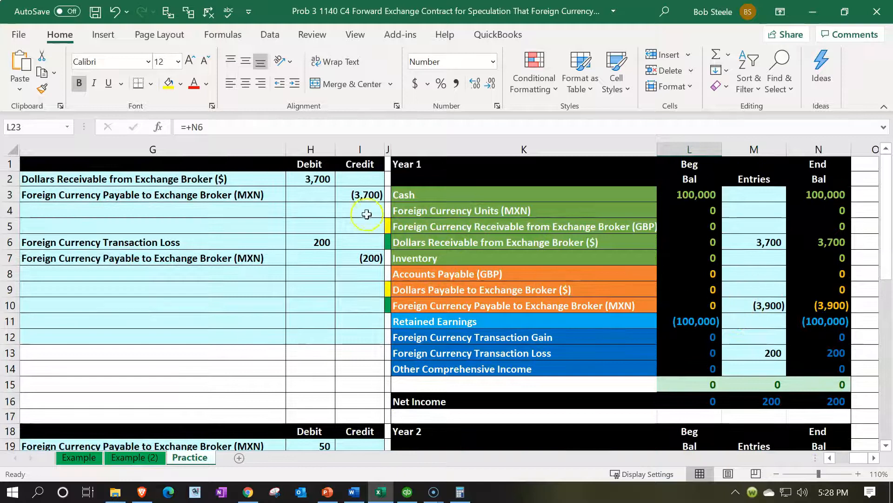
click(310, 181)
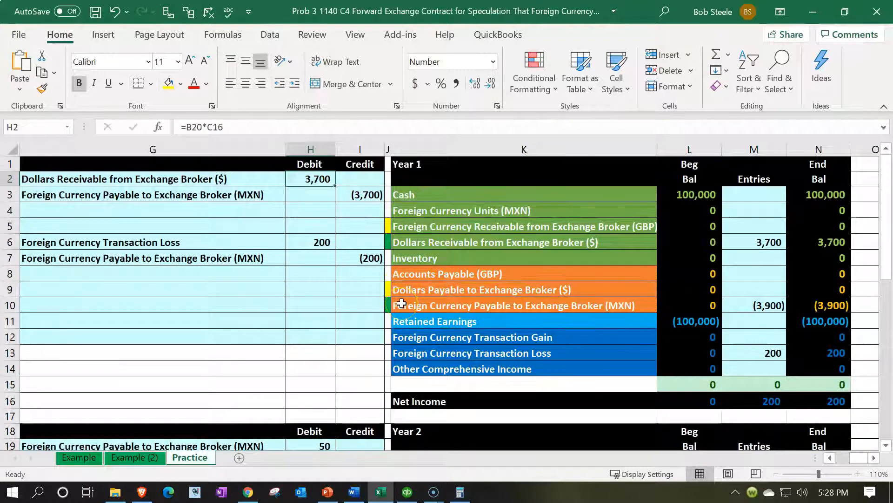
scroll(401, 303, down, 4)
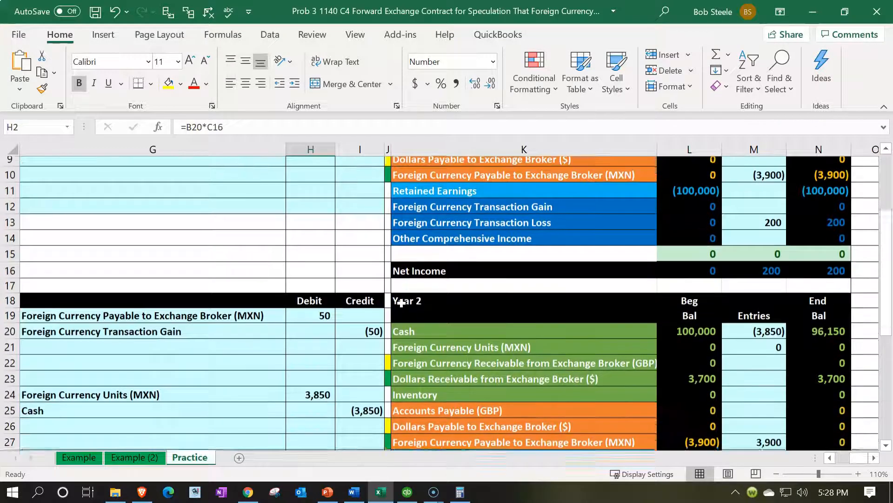
scroll(401, 303, down, 1)
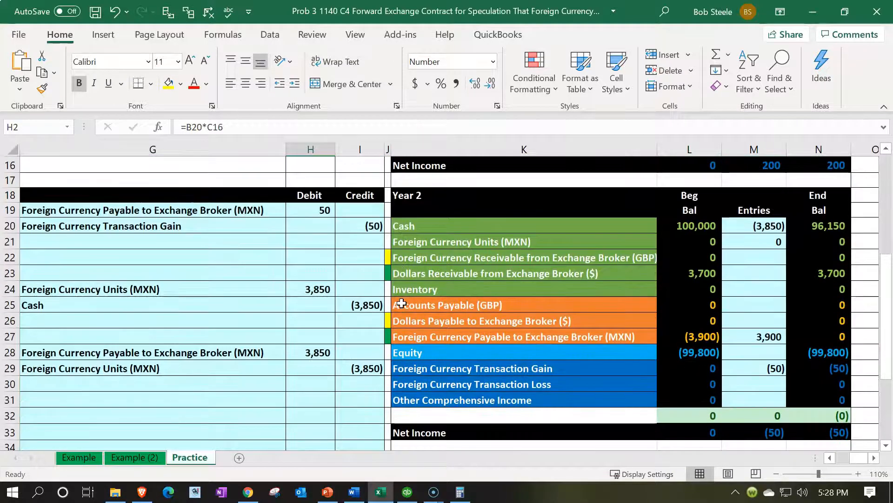
- Enter Cash as the fourth 4/1/x2 entry's debit account by linking G32 to the Year 2 Cash account name
click(169, 394)
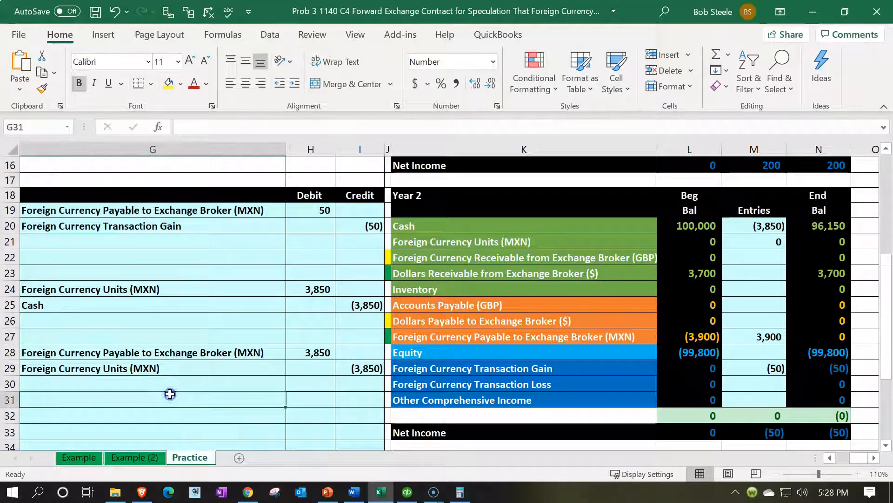
key(Left)
key(Down)
key(Right)
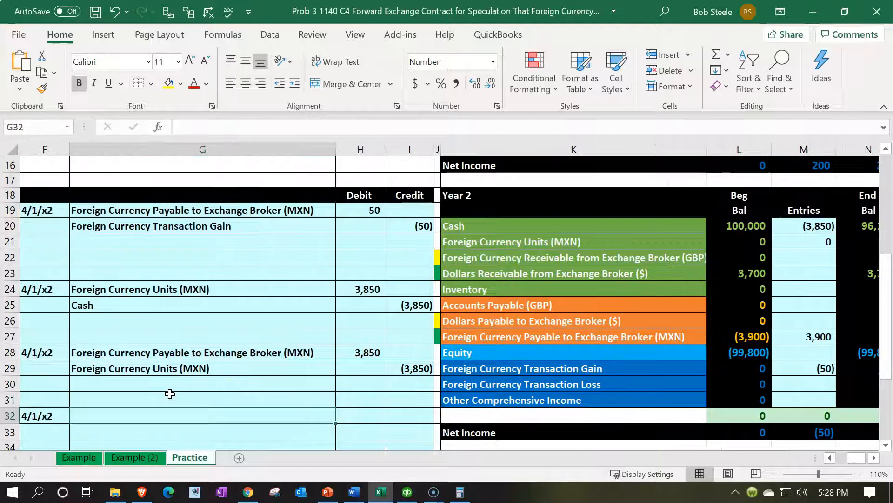
text(=)
key(Right)
key(Right)
key(Right)
key(Right)
key(Up)
key(Up)
key(Up)
key(Up)
key(Up)
key(Up)
key(Up)
key(Up)
key(Up)
key(Up)
key(Up)
key(Up)
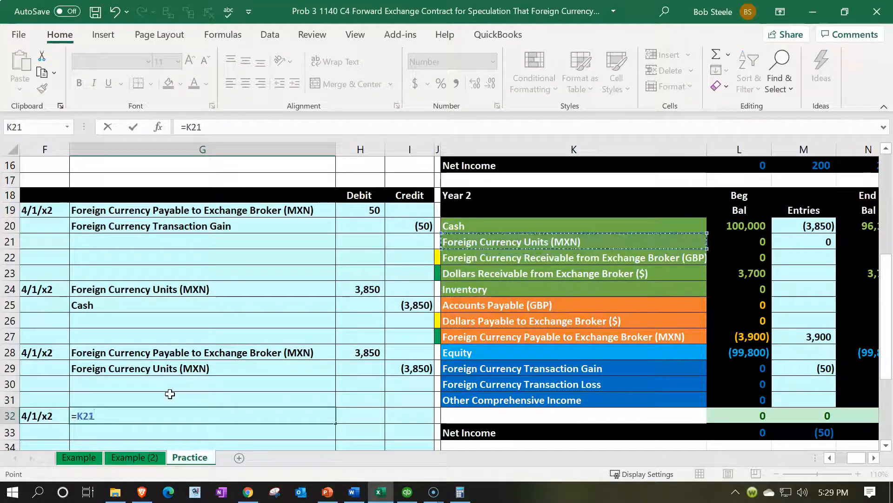
key(Return)
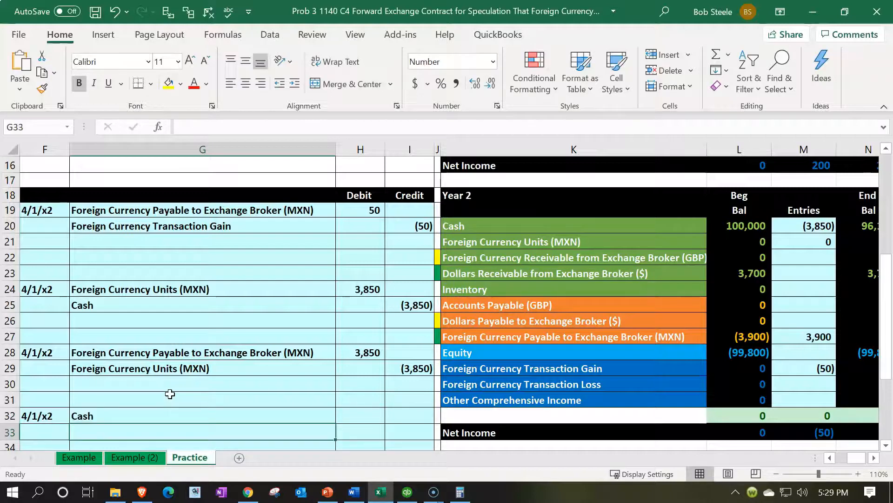
- Enter Dollars Receivable from Exchange Broker ($) as the fourth entry's credit account by linking G33 to K23
text(=)
key(Right)
key(Right)
key(Right)
key(Right)
key(Up)
key(Up)
key(Up)
key(Up)
key(Up)
key(Up)
key(Up)
key(Up)
key(Up)
key(Up)
key(Up)
key(Down)
key(Return)
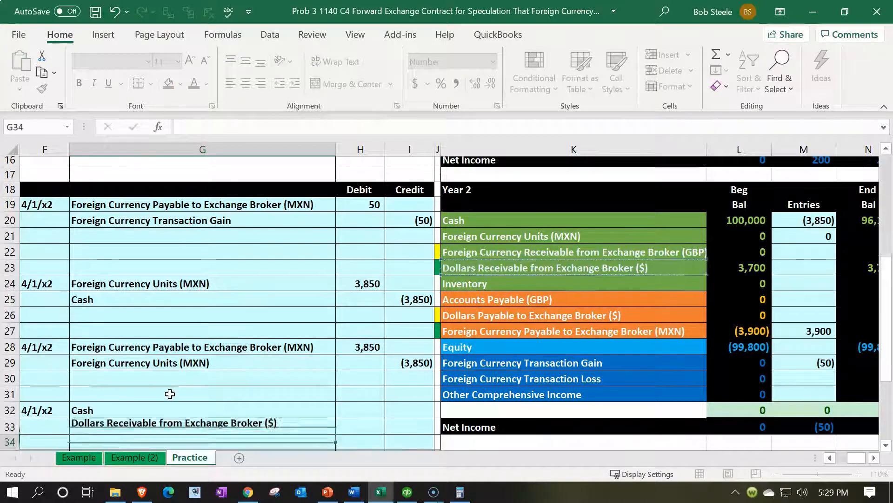
- Set the fourth entry's Cash debit in H32 equal to the 10/1/x1 Dollars Receivable debit, =H2
key(Right)
key(Up)
key(Up)
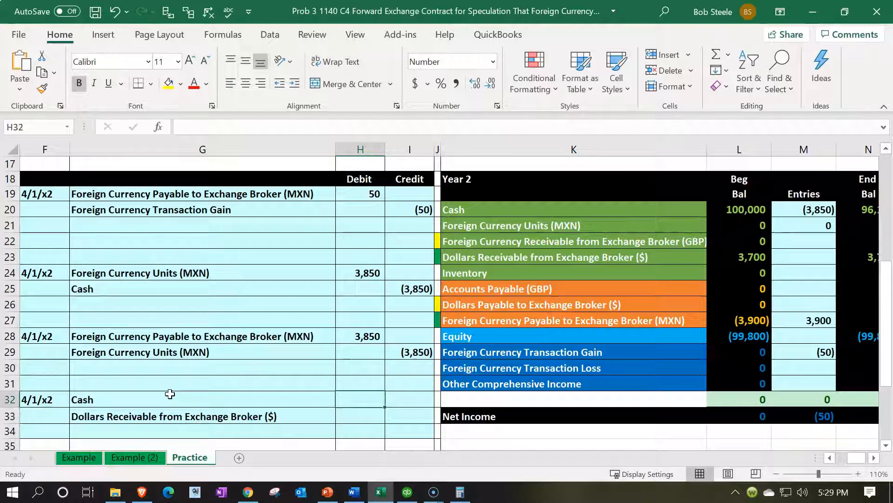
text(=)
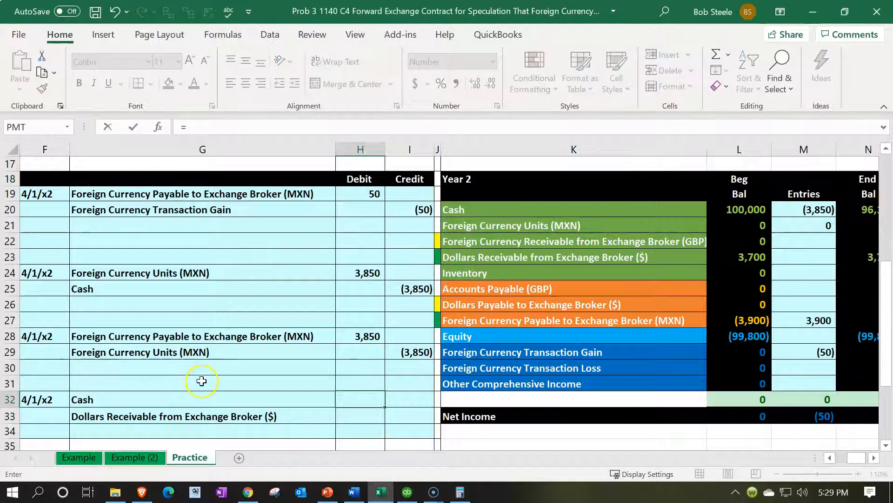
scroll(200, 378, up, 6)
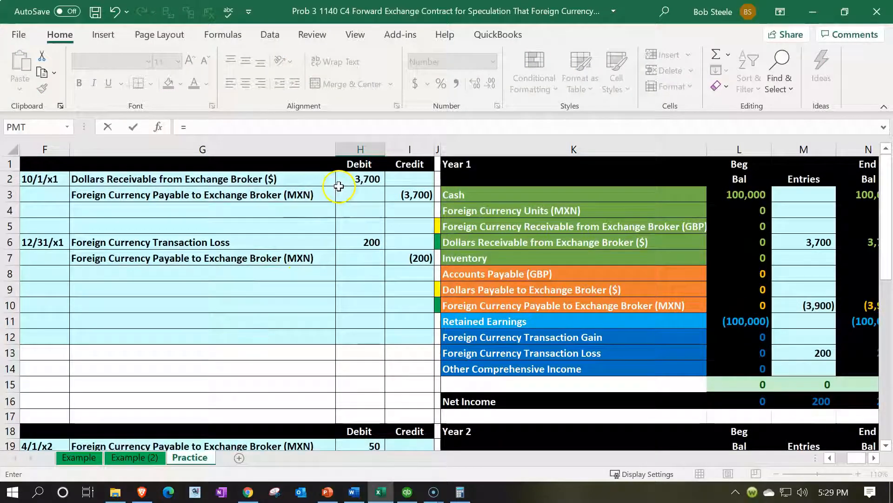
click(338, 188)
click(344, 175)
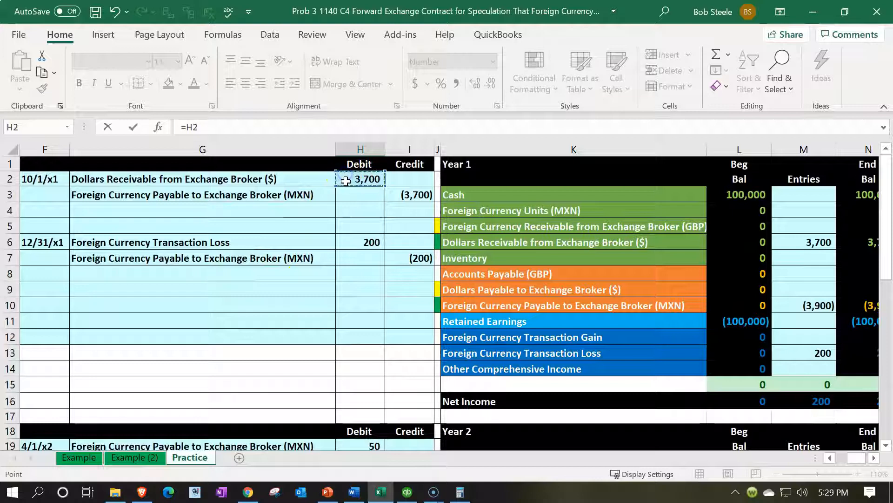
key(Return)
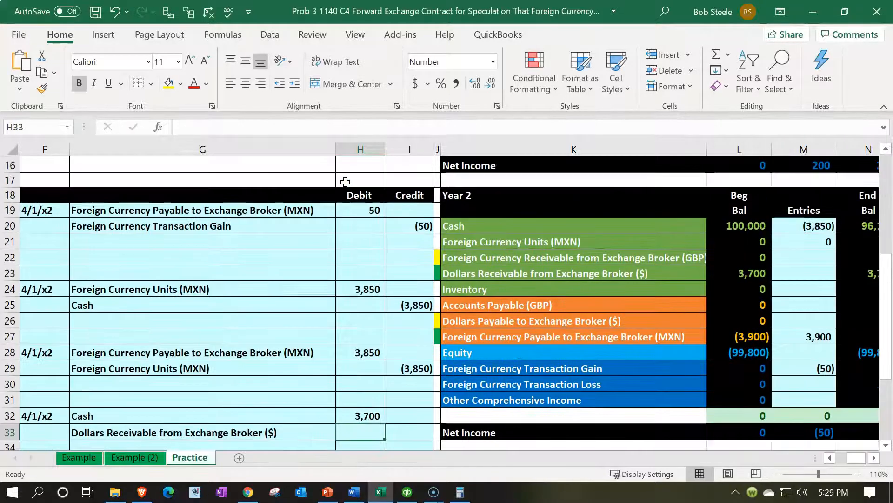
- Enter the fourth entry's credit in I33 as the negative of the debit in H32
key(Return)
key(Up)
key(Right)
text(-)
key(Left)
key(Up)
key(Return)
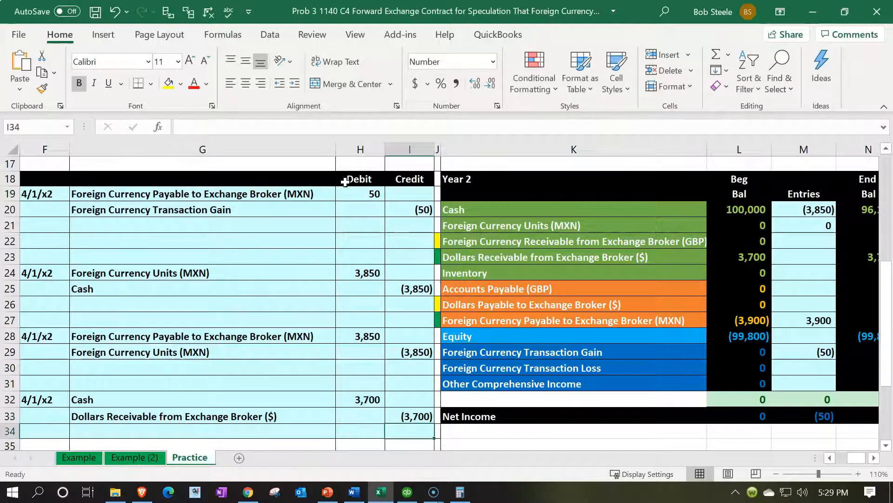
- Add the debit from H32 to the Year 2 Entries cell for Cash, making M20 =I25+H32
double_click(804, 208)
text(=I25+)
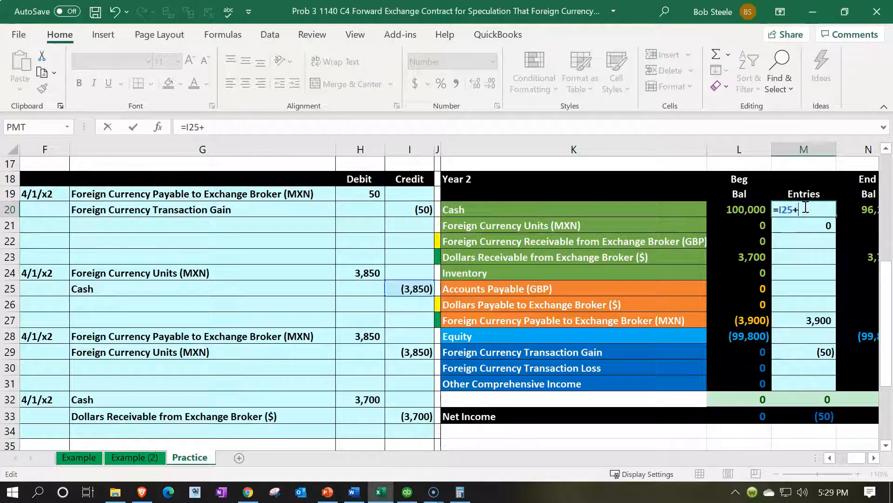
click(358, 400)
key(Return)
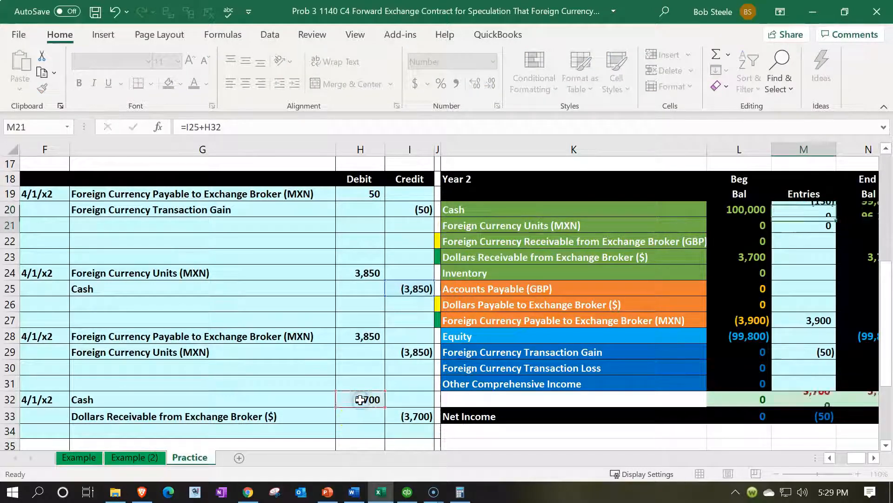
- Post the fourth entry's credit to the Year 2 Entries cell for Dollars Receivable from Exchange Broker ($), making M23 =I33
key(Right)
key(Down)
key(Down)
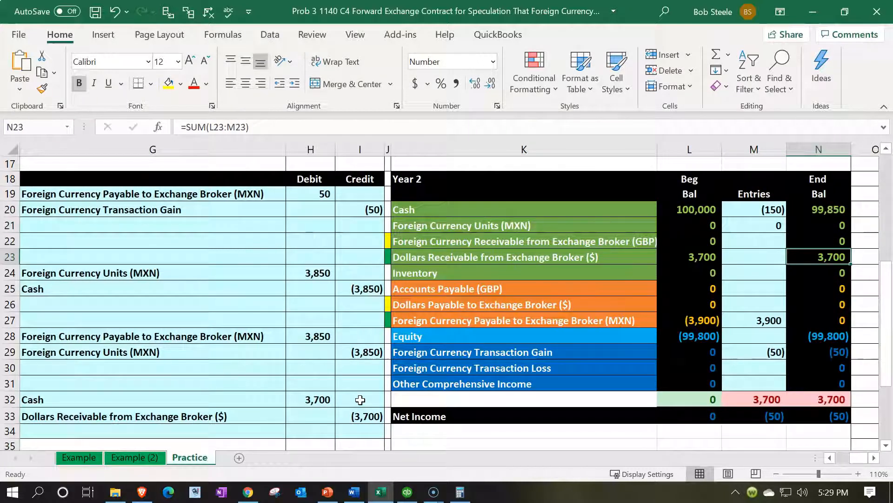
key(Left)
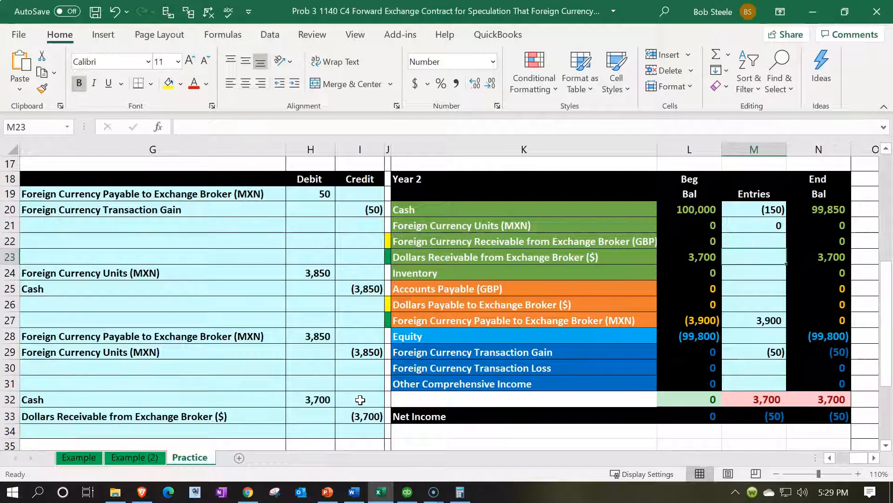
text(=)
key(Down)
key(Down)
key(Down)
key(Down)
key(Down)
key(Down)
key(Down)
key(Down)
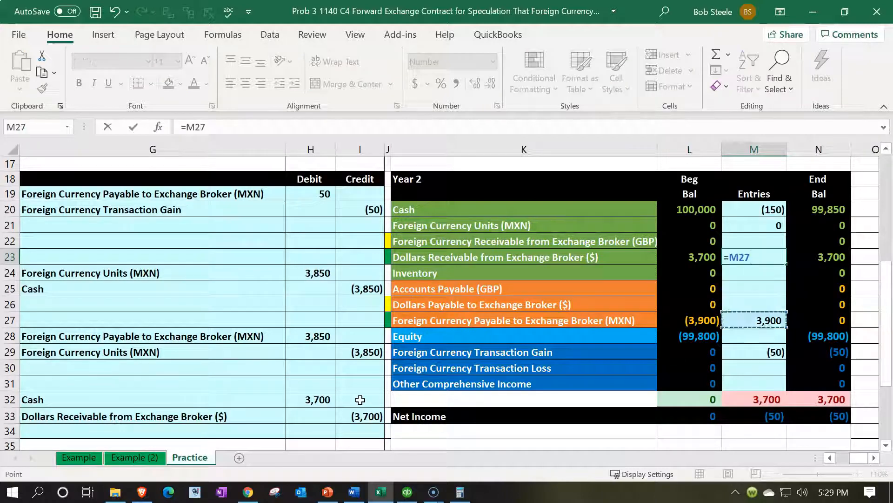
key(Down)
key(Left)
key(Left)
key(Left)
key(Left)
key(Down)
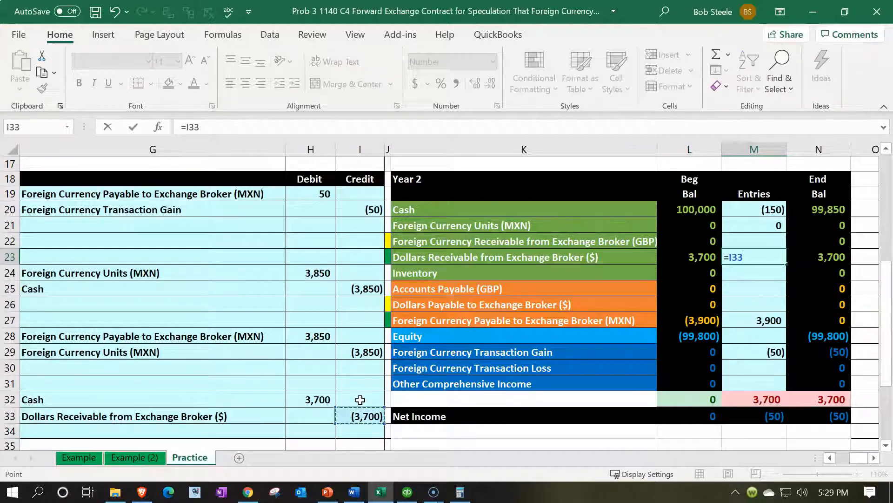
key(Return)
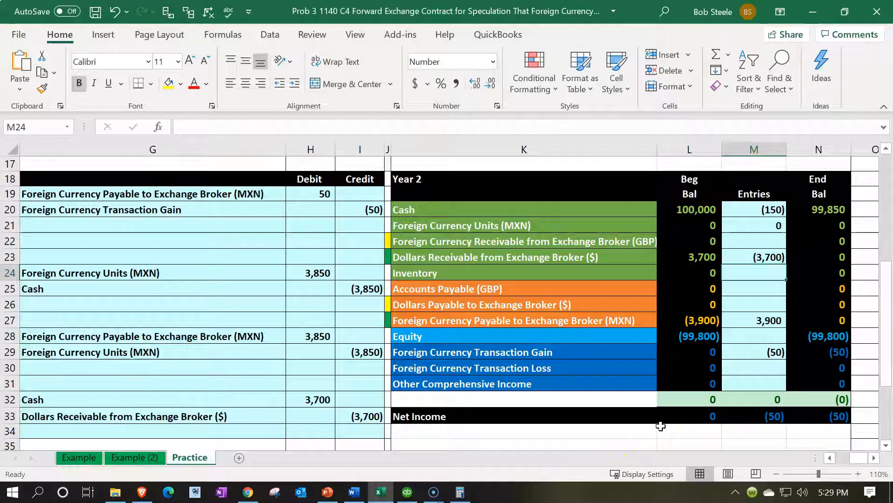
- Select the Year 2 Foreign Currency Transaction Gain entry in M29 together with the Year 1 Transaction Loss in M13 to check their combined total
click(750, 353)
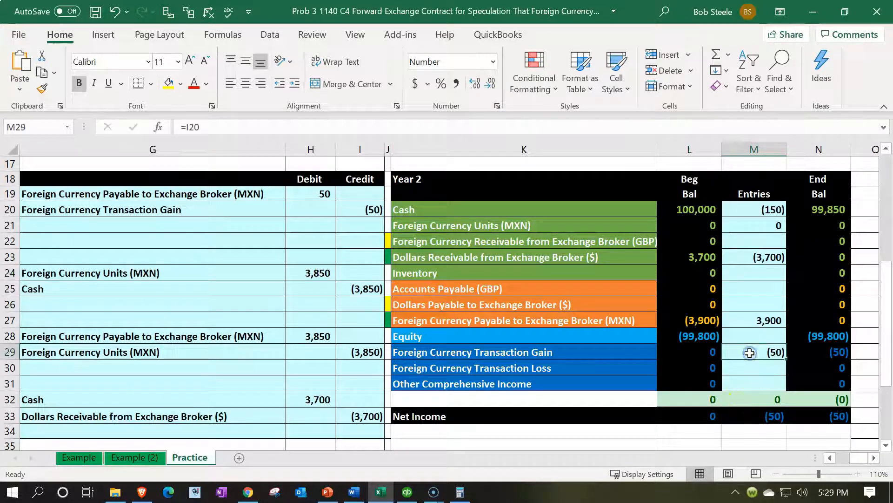
scroll(750, 353, up, 3)
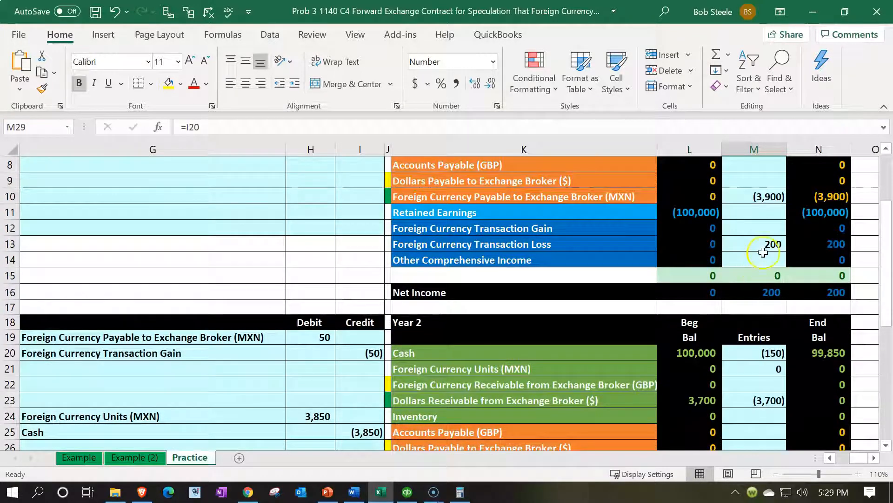
click(763, 250)
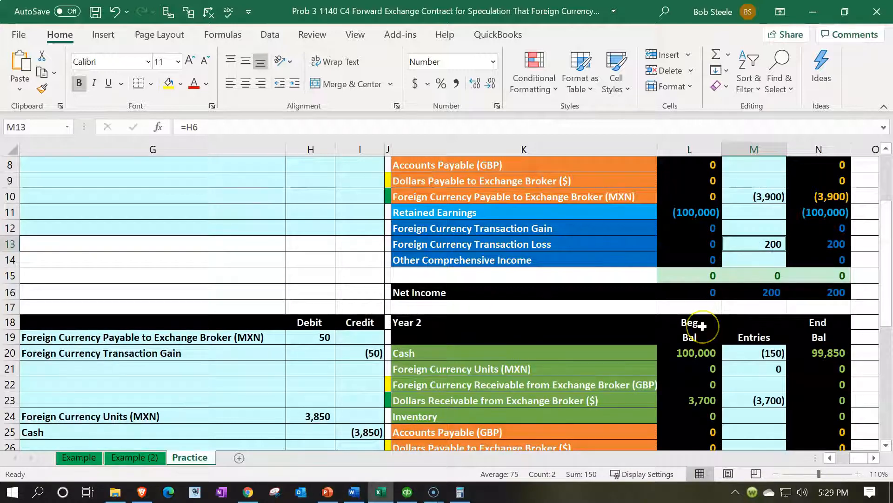
scroll(702, 326, down, 3)
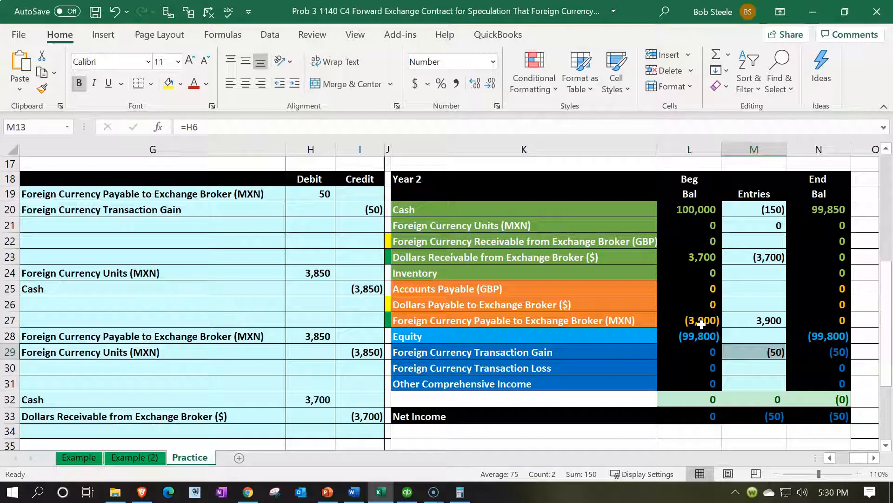
scroll(701, 324, up, 3)
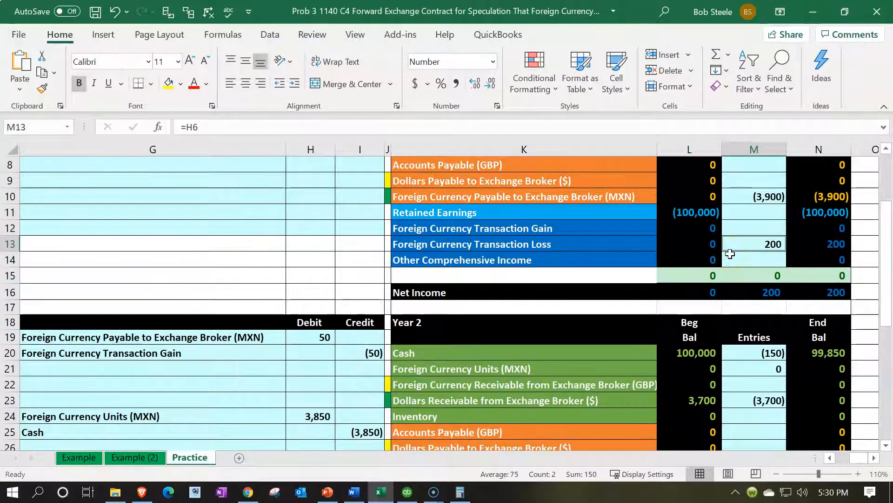
scroll(730, 253, down, 3)
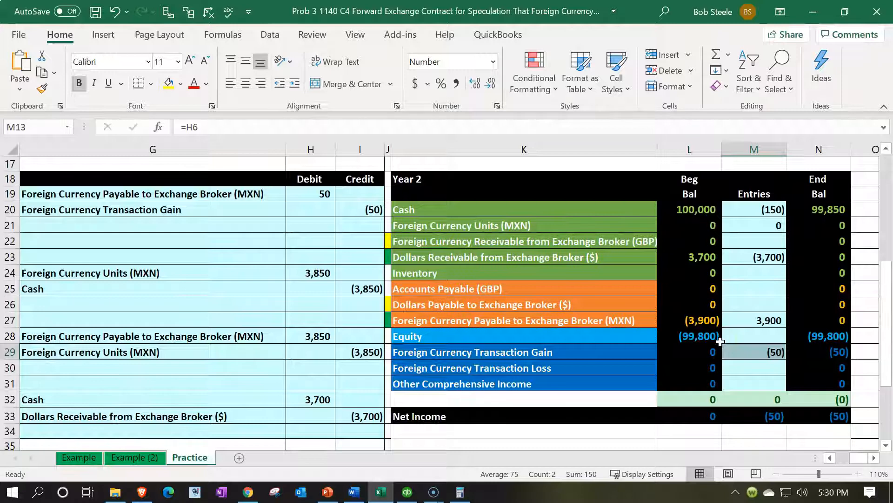
- Review the first Year 2 journal entry in G19:I20 against the Year 1 Foreign Currency Transaction Loss entry in rows 6 and 7
click(249, 352)
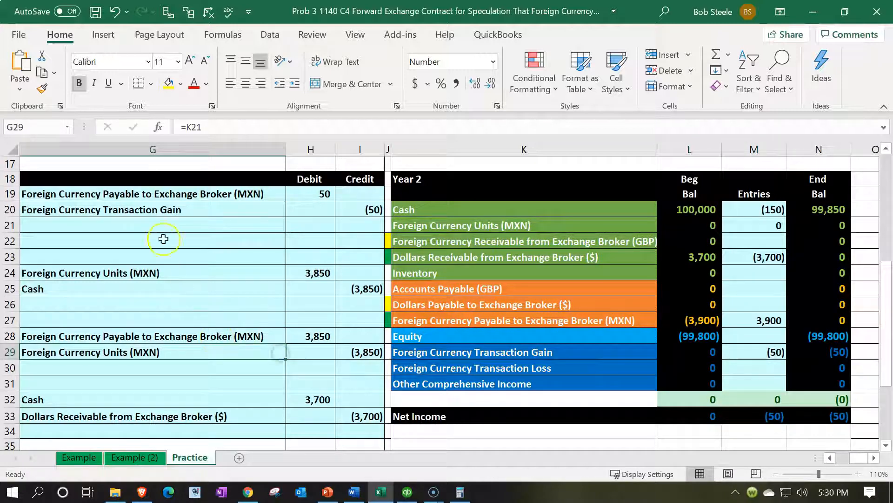
drag(147, 194, 347, 204)
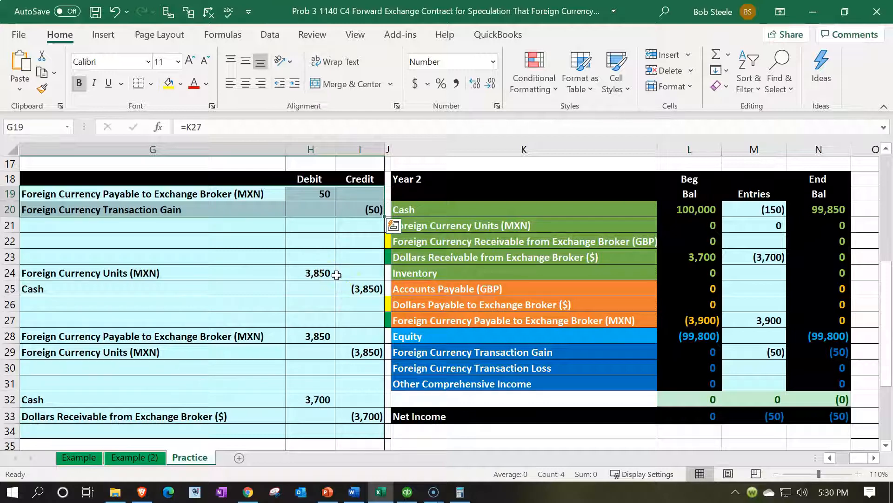
scroll(337, 274, up, 2)
scroll(337, 275, up, 1)
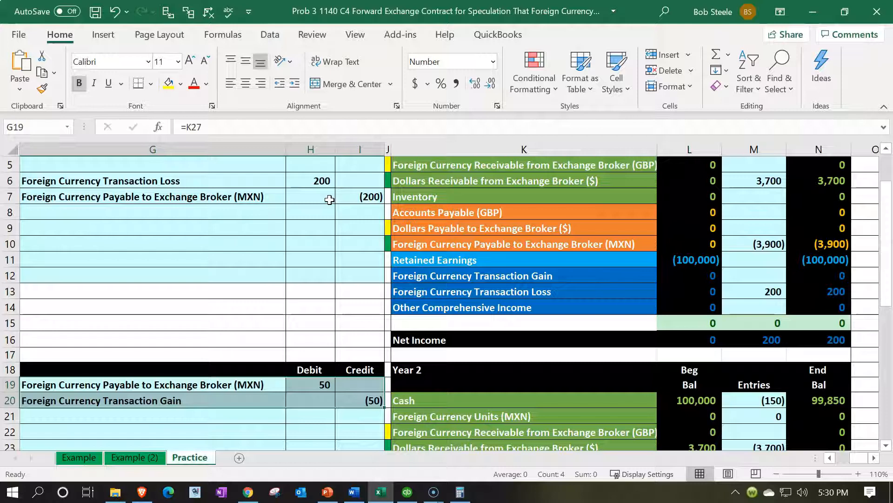
scroll(330, 199, down, 3)
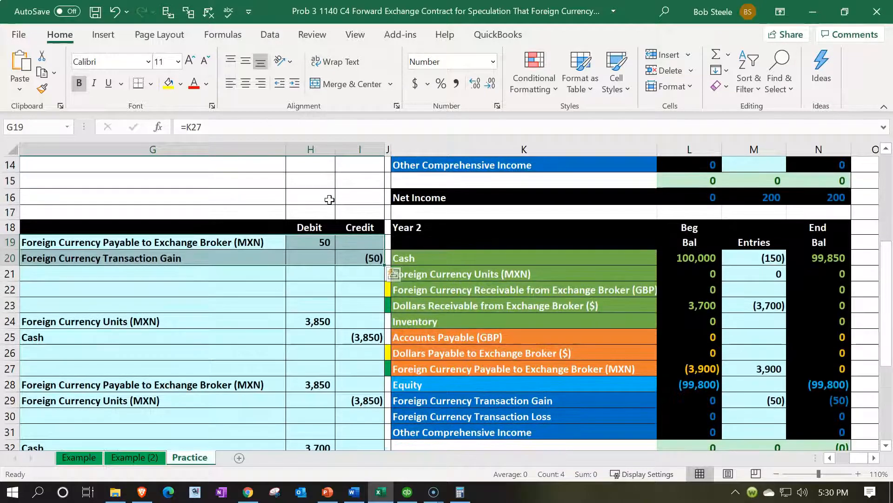
- Recheck the net effect of the Year 2 gain in M29 and the Year 1 loss in M13 against the Year 2 balances
click(768, 398)
scroll(767, 398, up, 1)
scroll(767, 398, up, 1)
ctrl+click(763, 243)
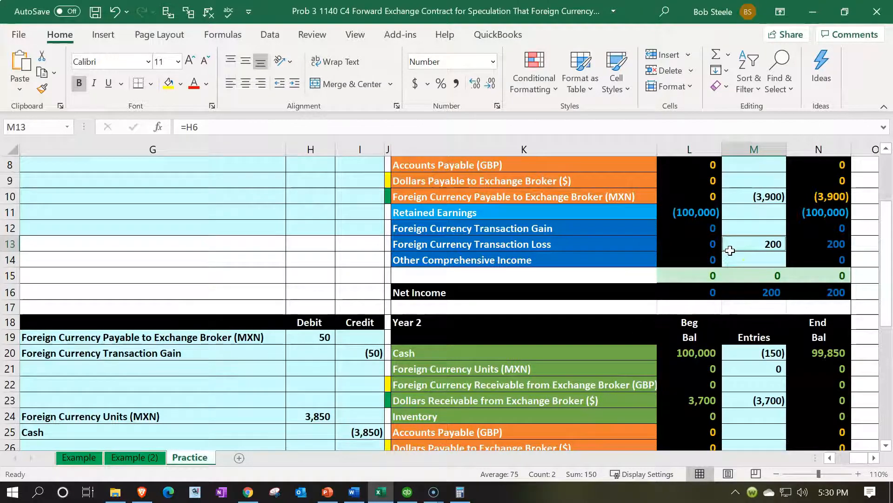
scroll(731, 251, down, 1)
scroll(730, 250, down, 3)
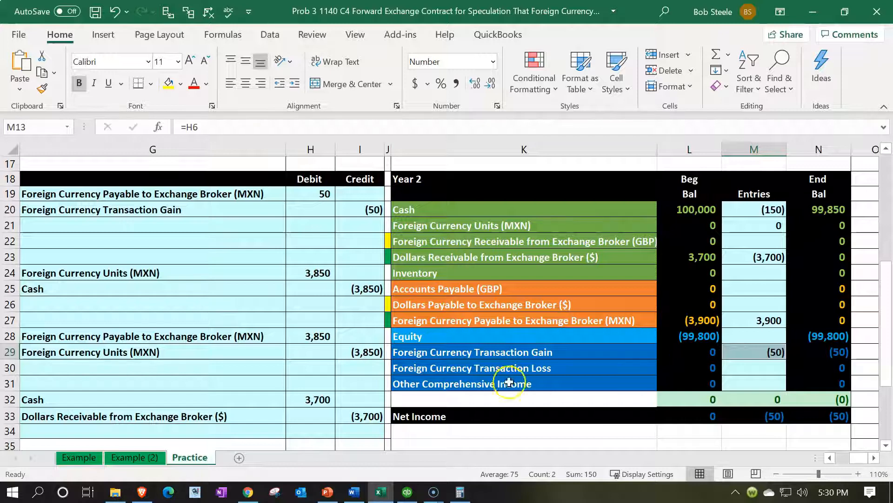
click(267, 320)
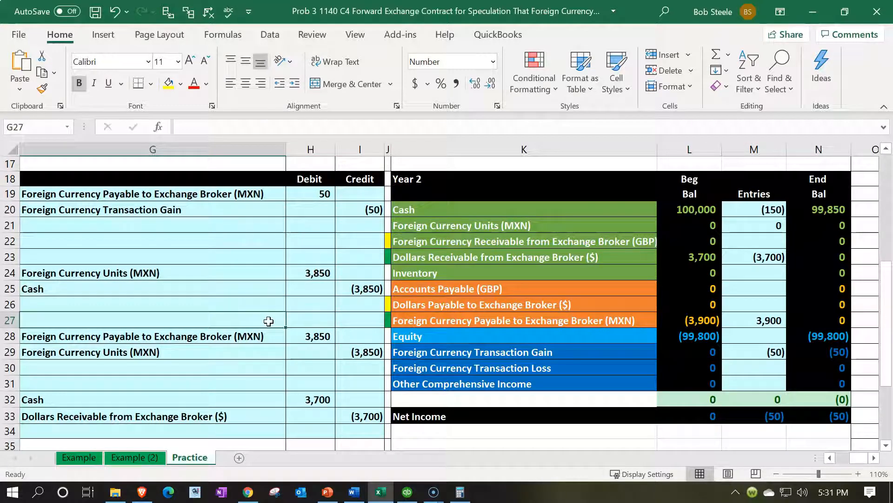